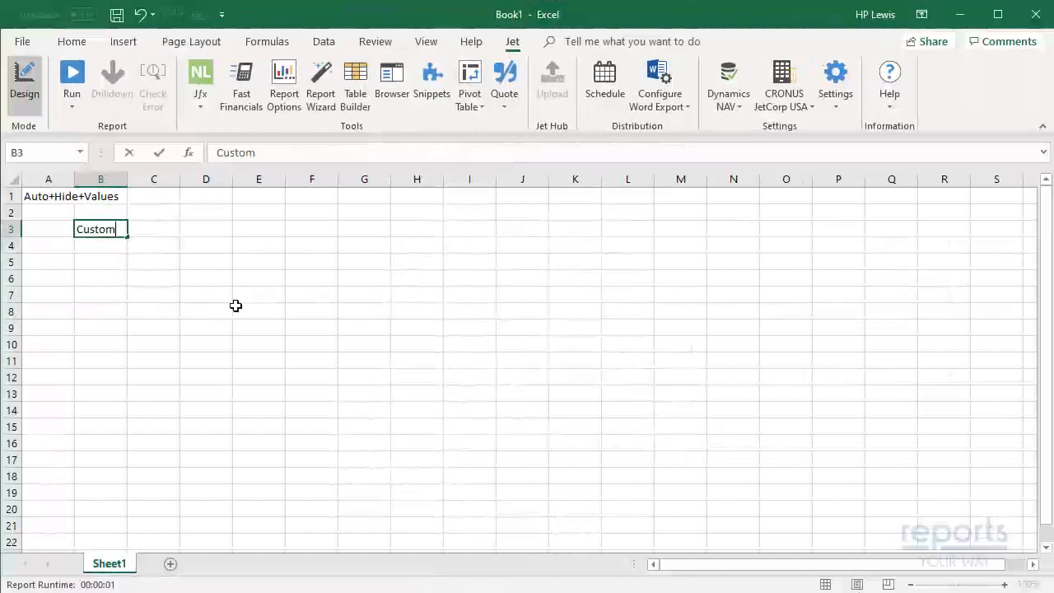
Finish the Customer label in B3 and enter the wildcard * as its filter value in C3.
text(er)
key(Tab)
text(*)
key(Return)
Add a Start Date of 1/1/2020 in row 4 and an End Date of 12/31/2020 in row 5.
text(Start Date)
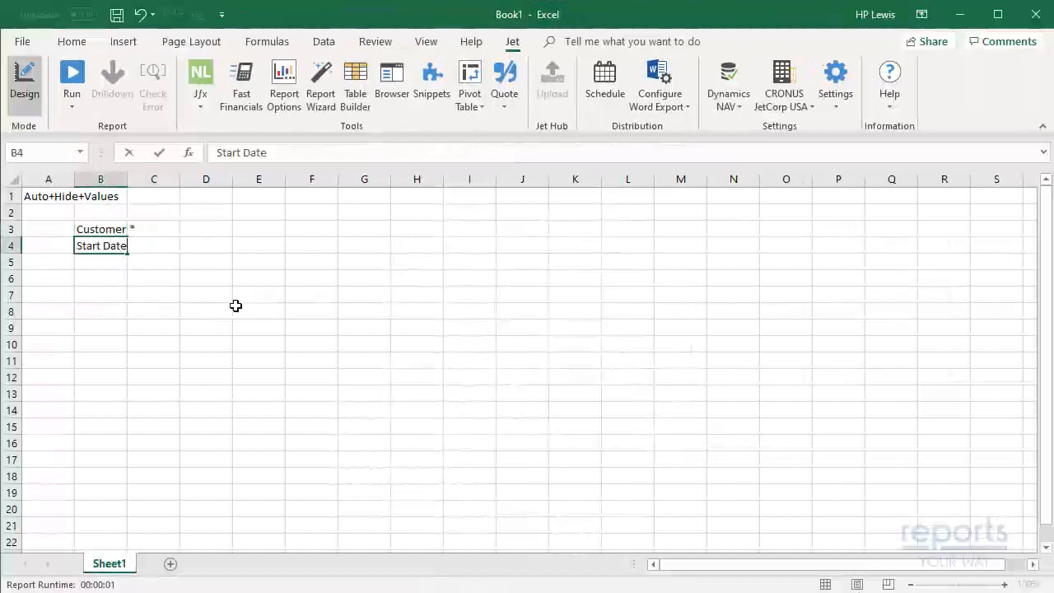
key(Tab)
text(1/1/)
key(Return)
text(E)
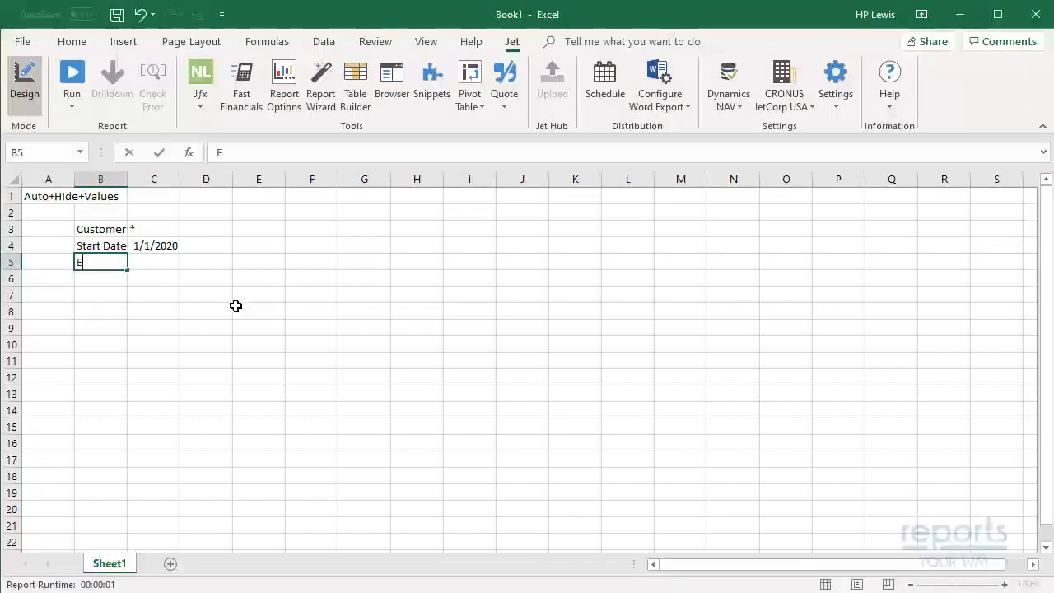
text(nd Date)
key(Tab)
text(12/31/)
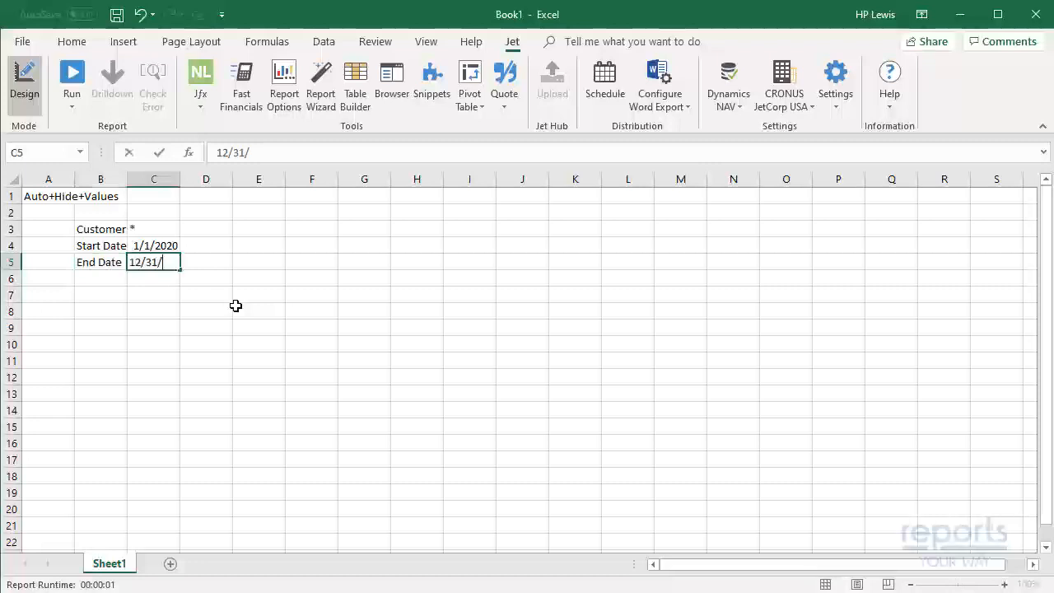
text(2020)
key(Return)
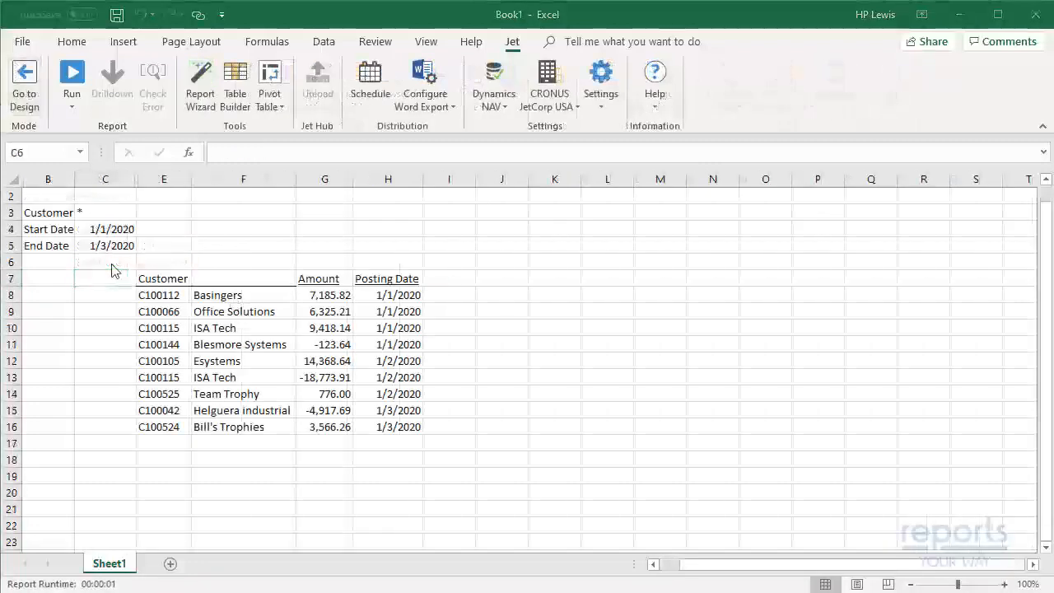
In Design mode, set the Start Date to 1/4/2020 and the End Date to 1/6/2020, and run the report.
click(25, 82)
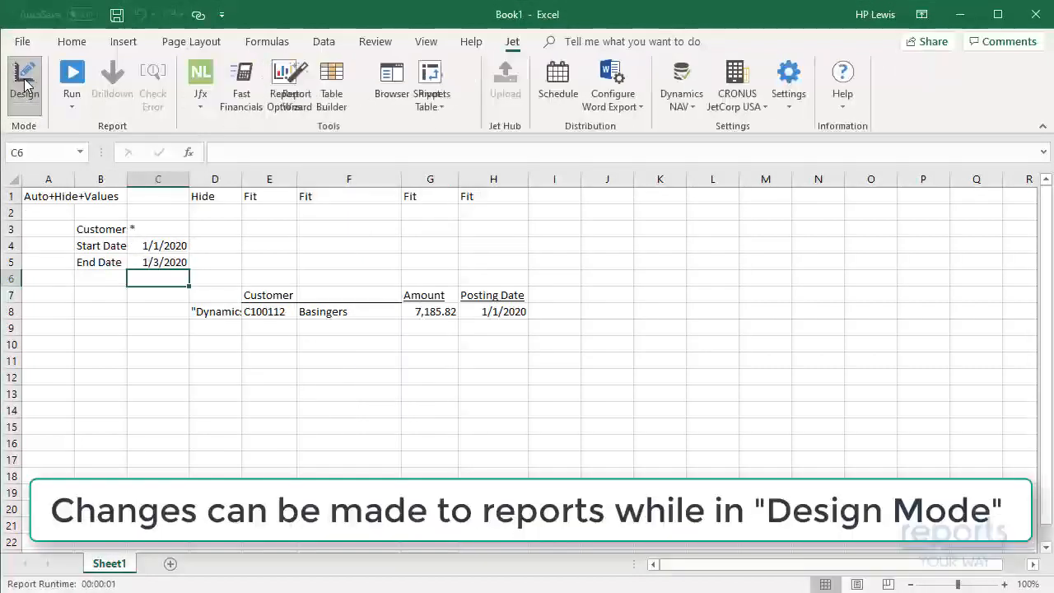
click(154, 240)
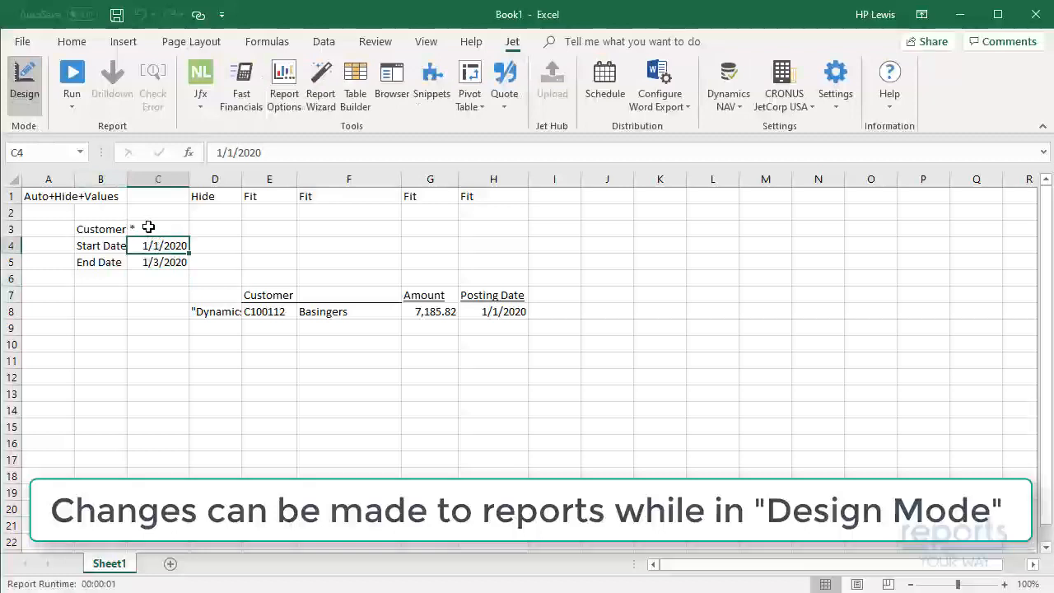
text(1/4/202)
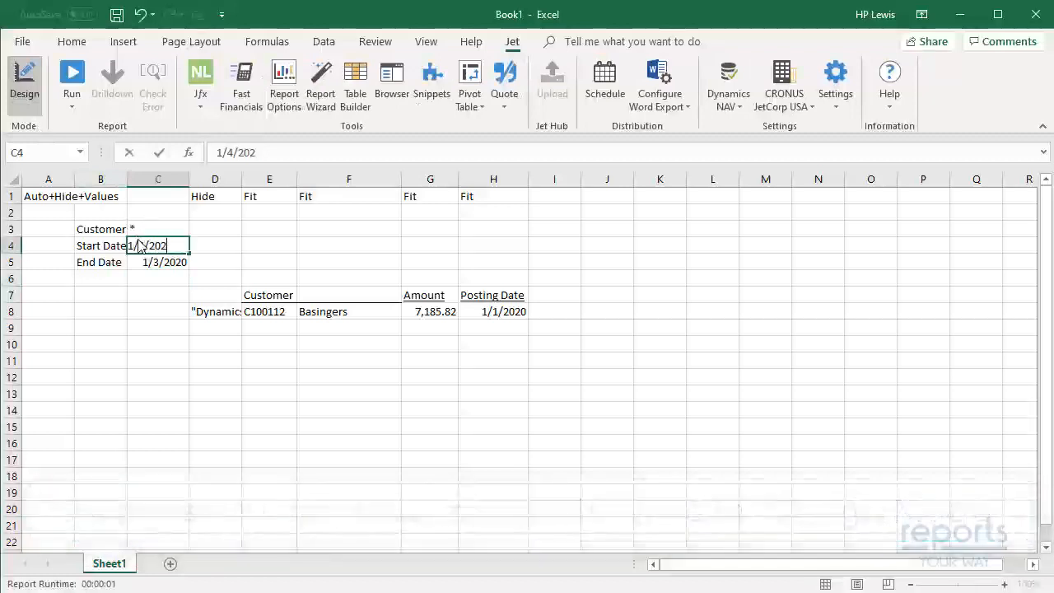
text(0)
key(Return)
text(1/6/)
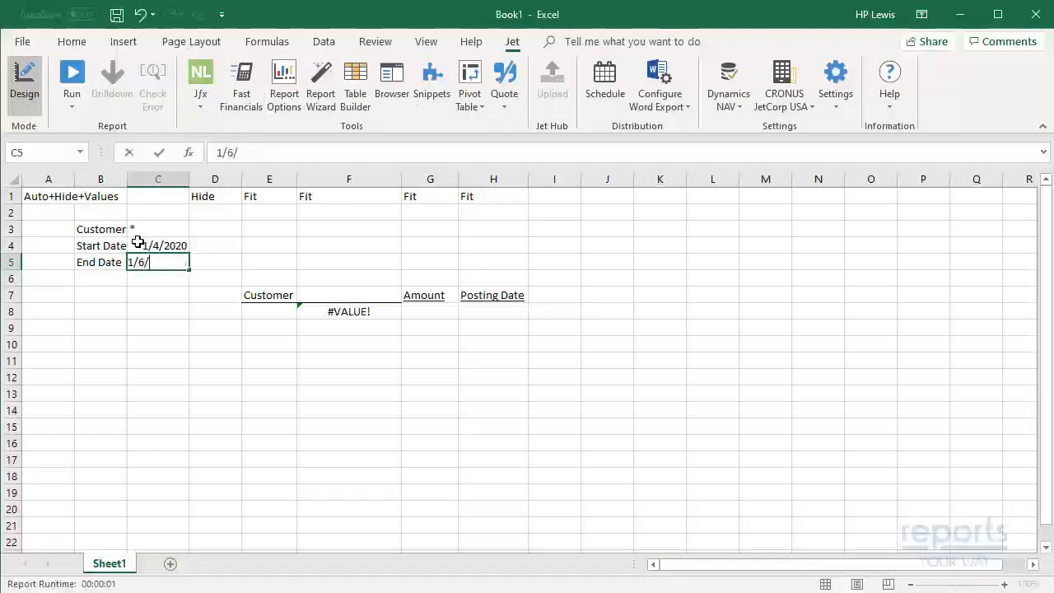
key(Return)
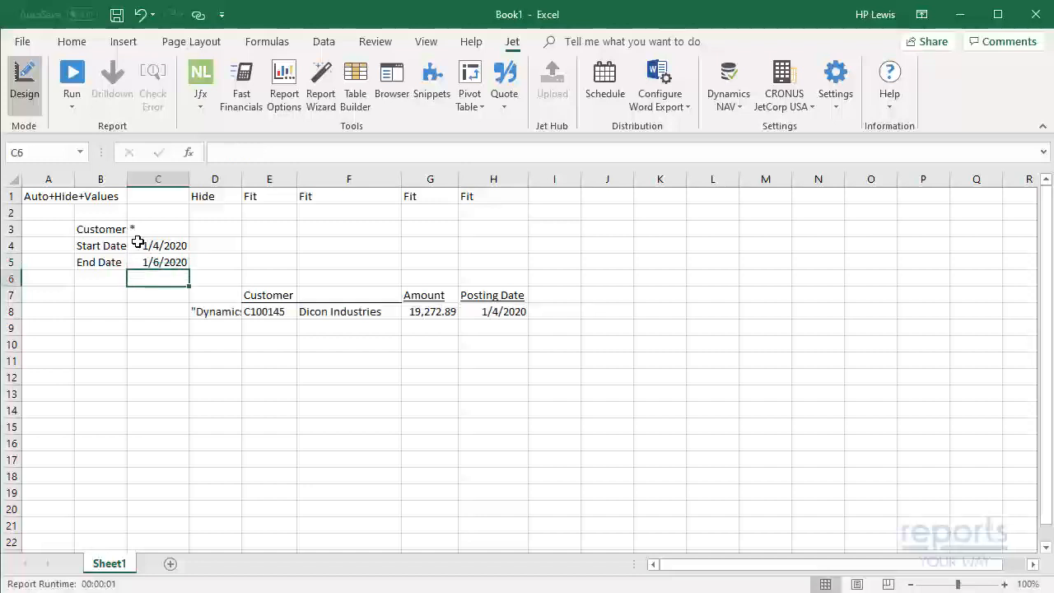
click(72, 74)
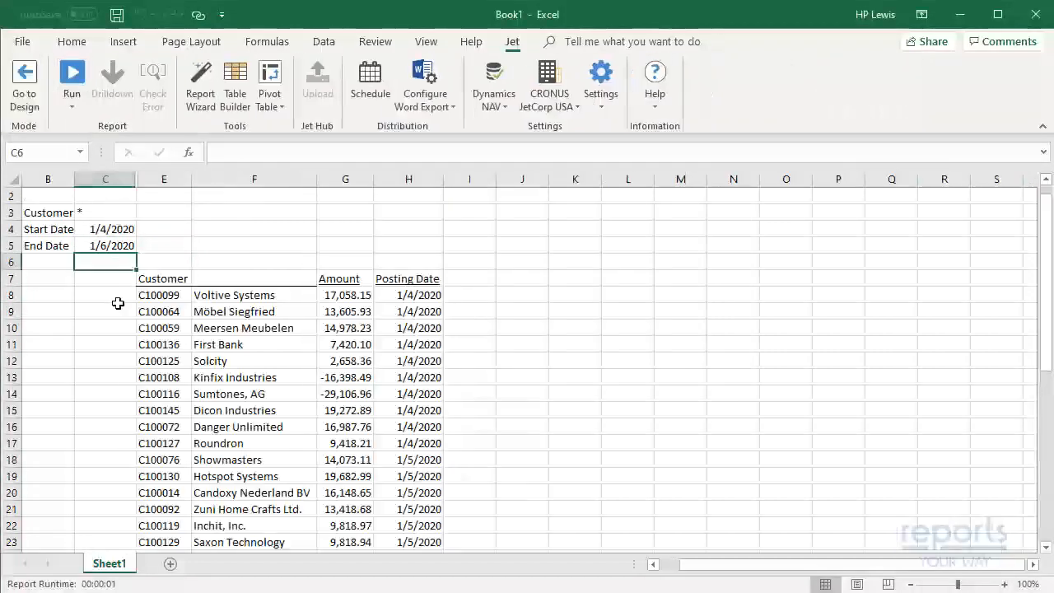
scroll(118, 304, down, 9)
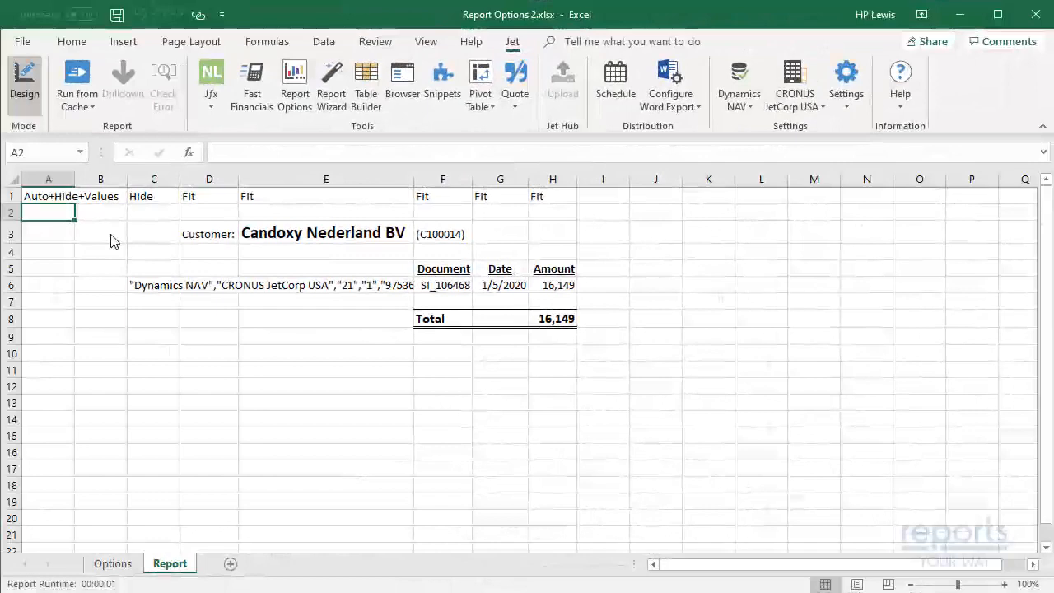
Run the report in Report Options 2.xlsx with the report options left at their preset values.
click(78, 86)
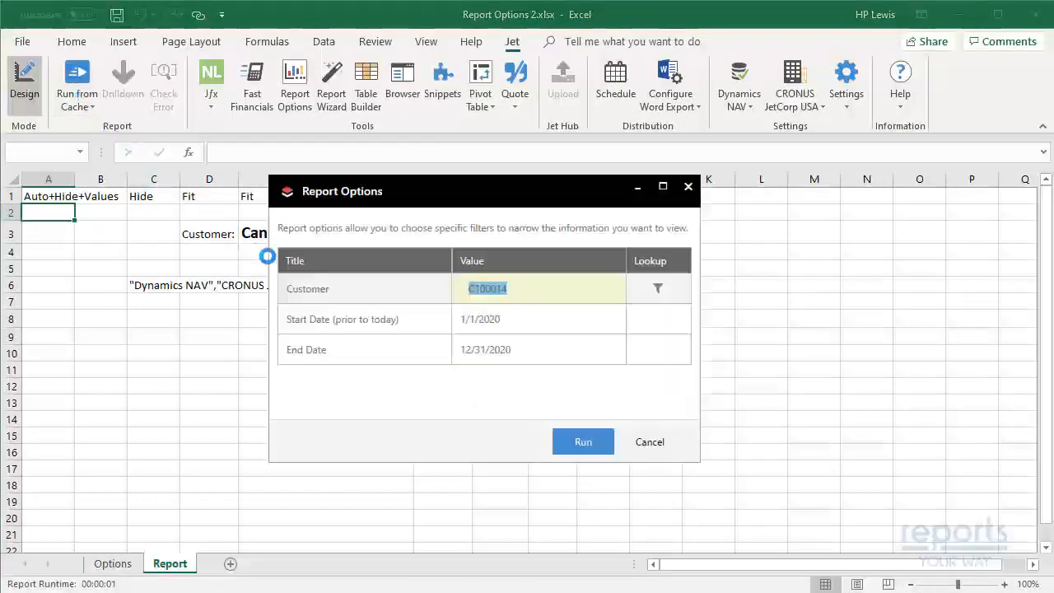
click(583, 442)
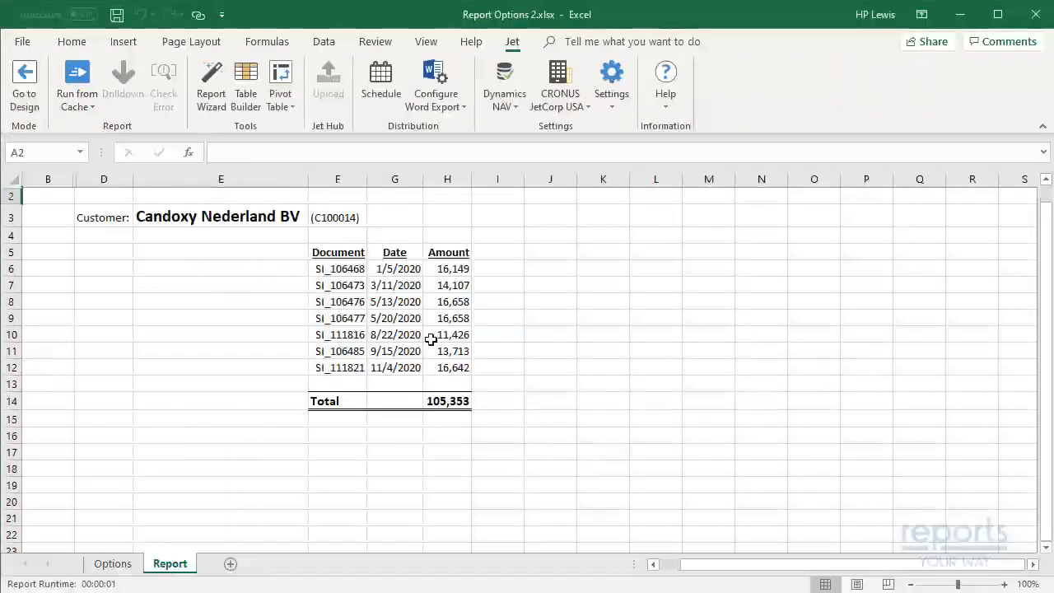
Return the report to Design mode and view the option definitions in the Report Options tool.
click(21, 89)
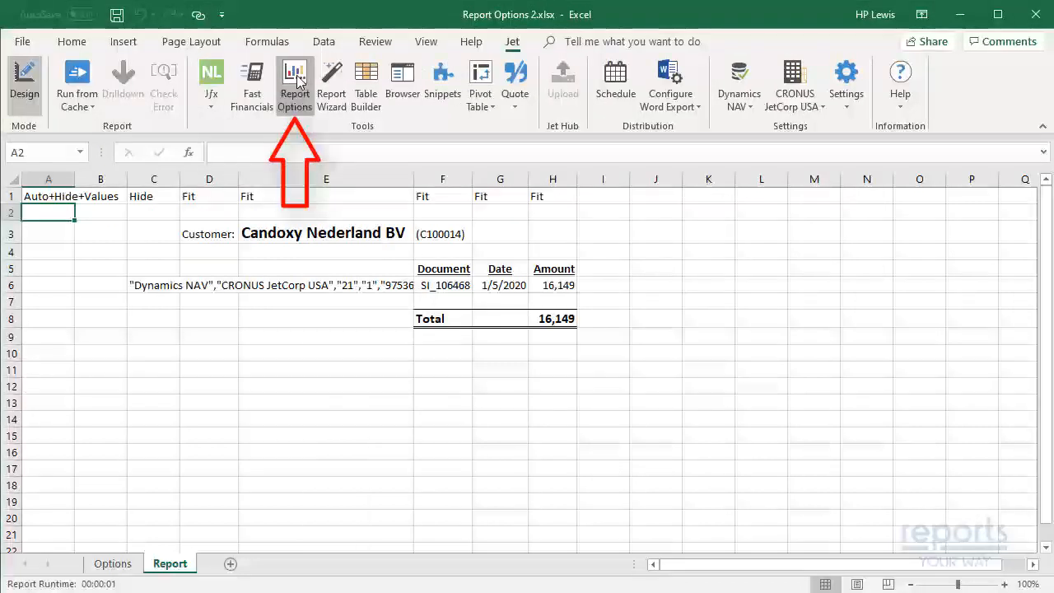
click(295, 82)
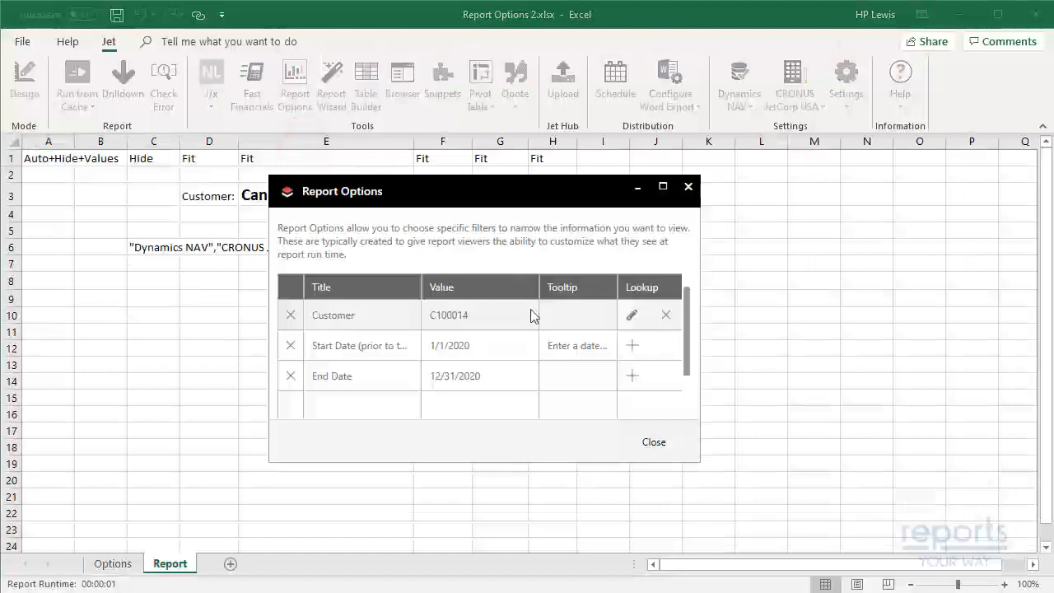
click(649, 445)
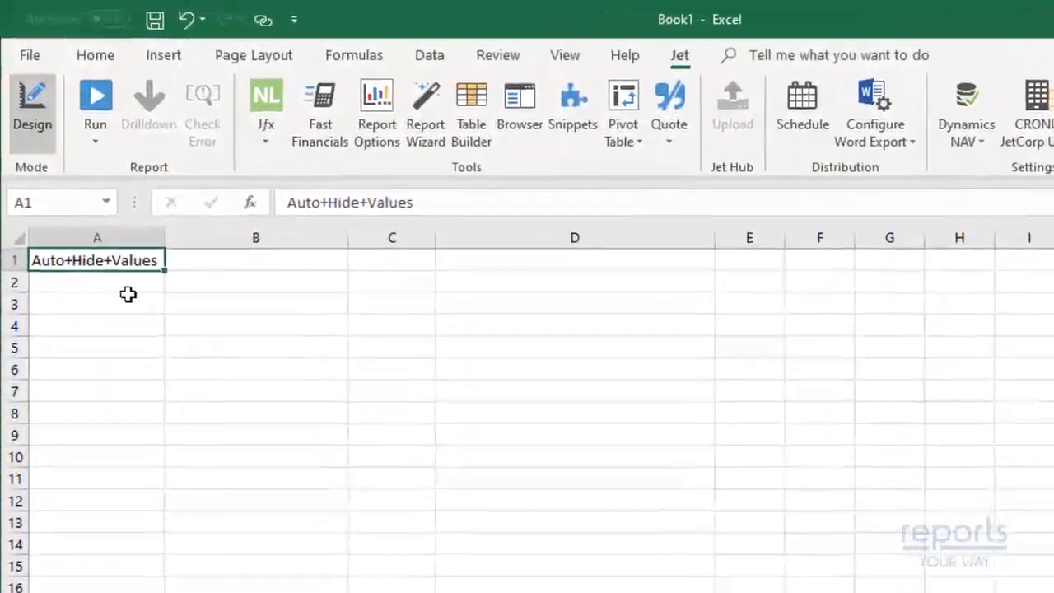
In Book1, enter the keyword OPTION in A3 and the keyword TITLE in B1.
click(115, 301)
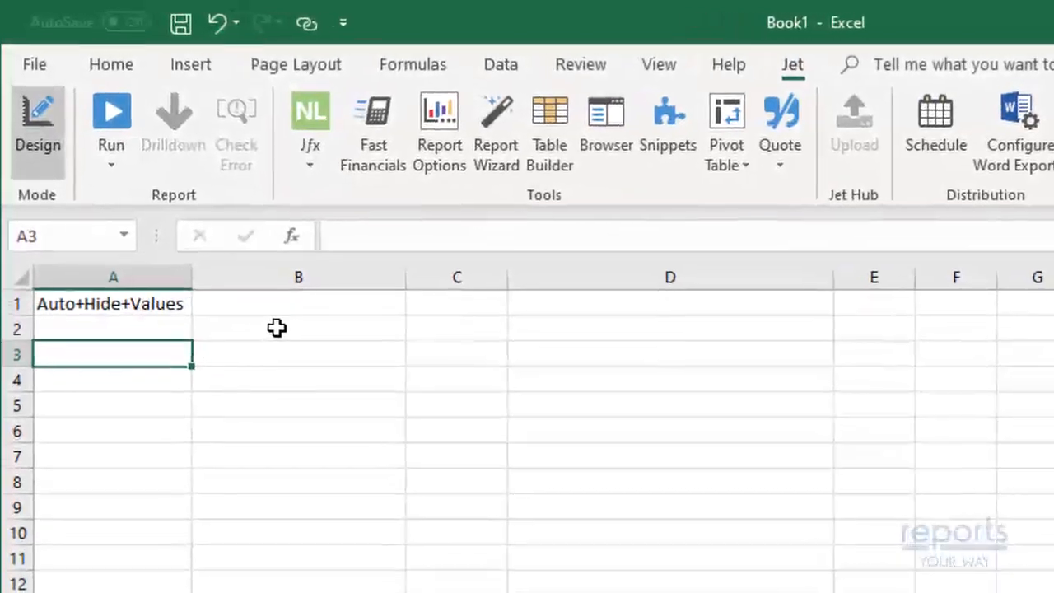
text(OPTION)
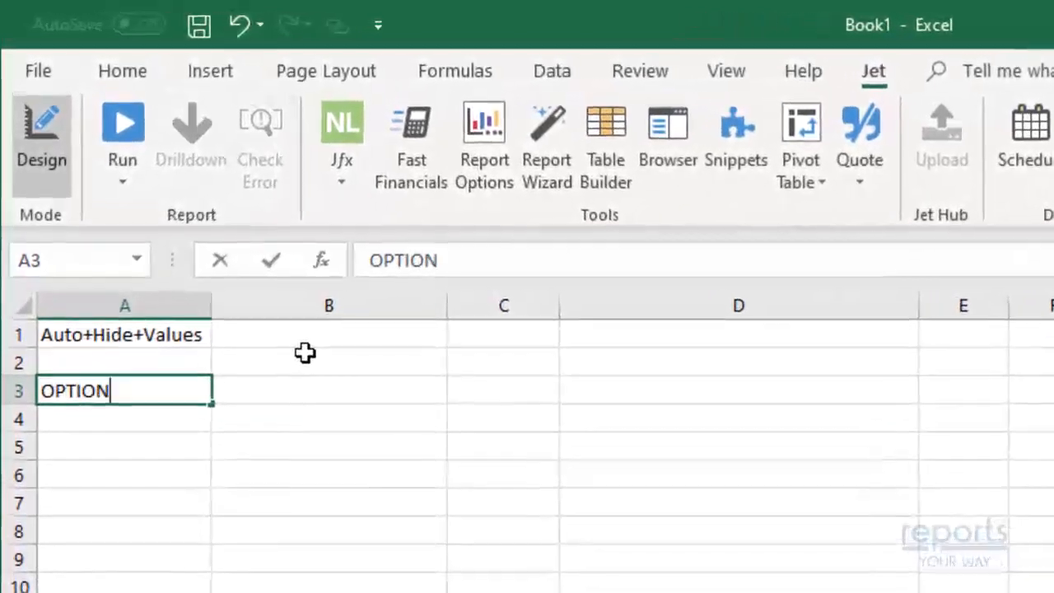
key(Return)
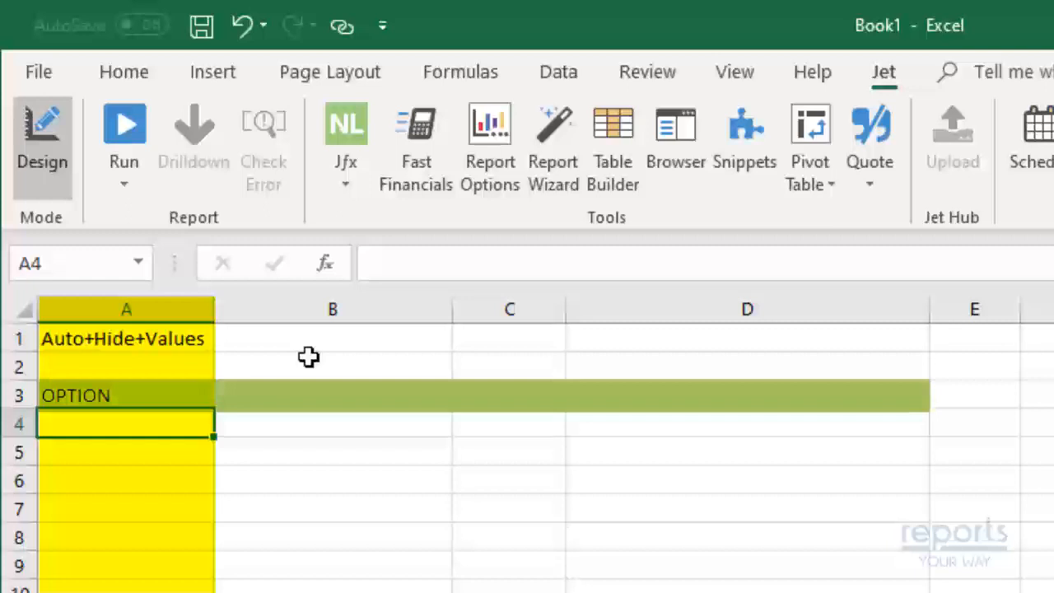
click(308, 351)
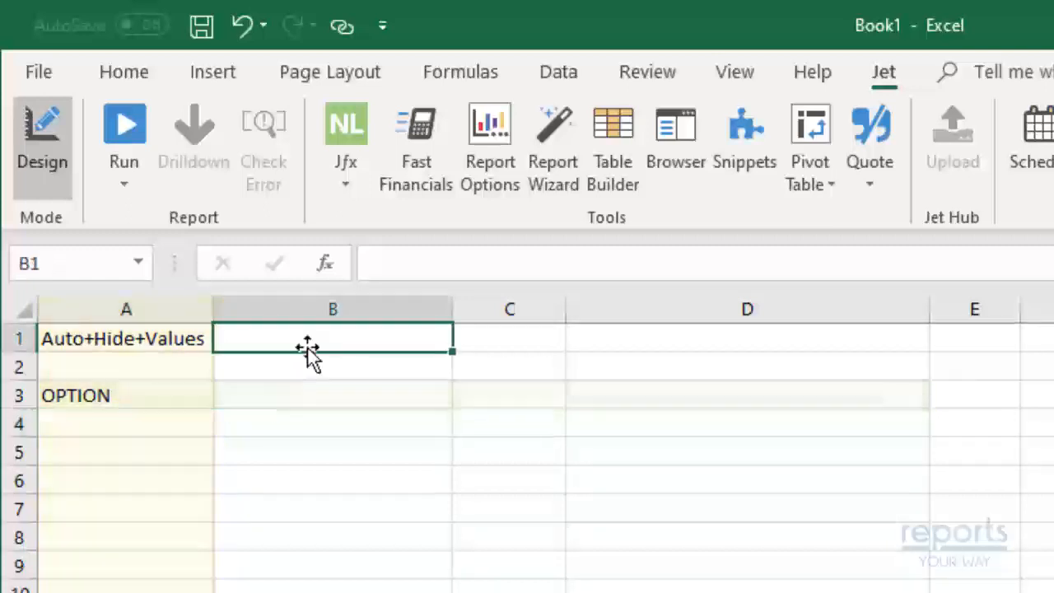
text(TITLE)
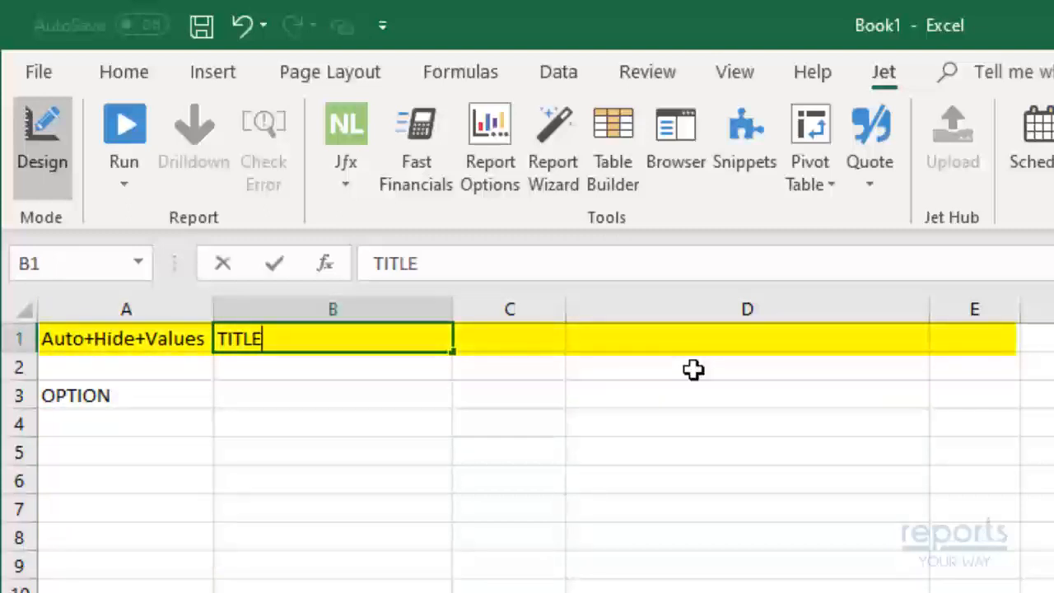
Enter Customer in B3 as the title of the report option.
click(331, 397)
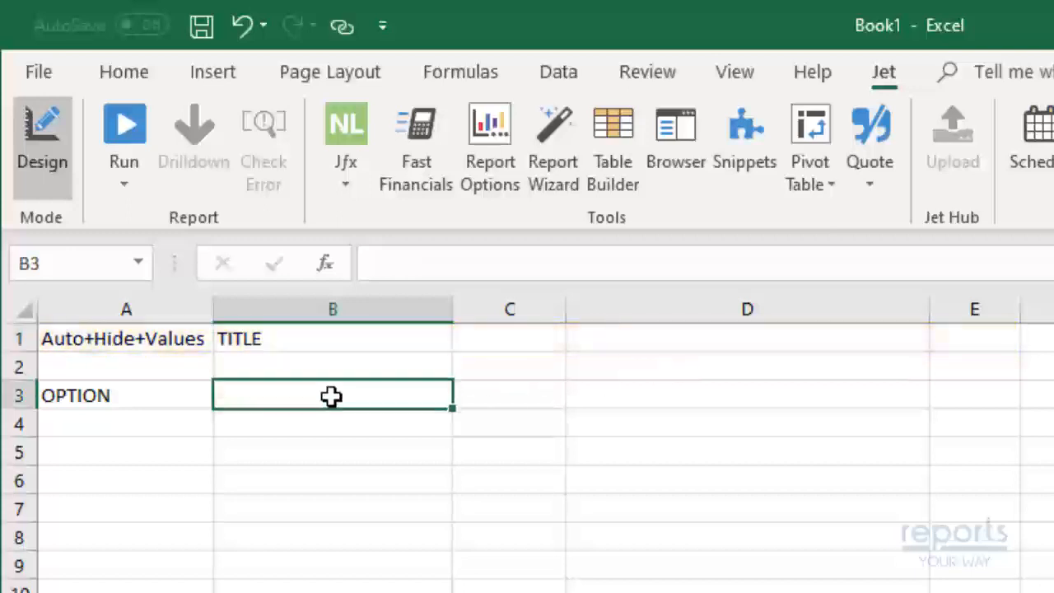
double_click(331, 396)
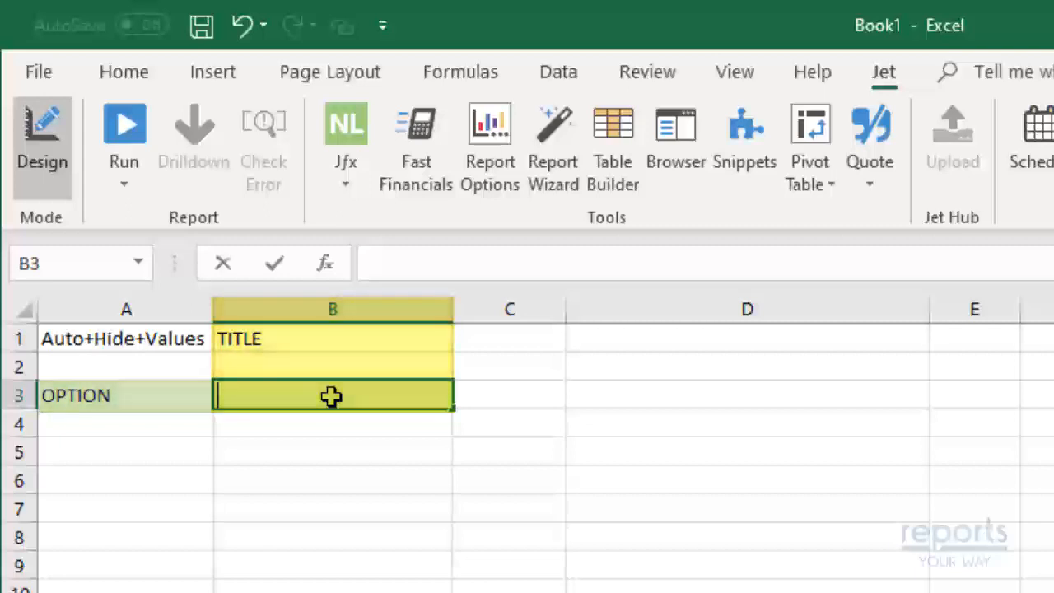
text(Customer)
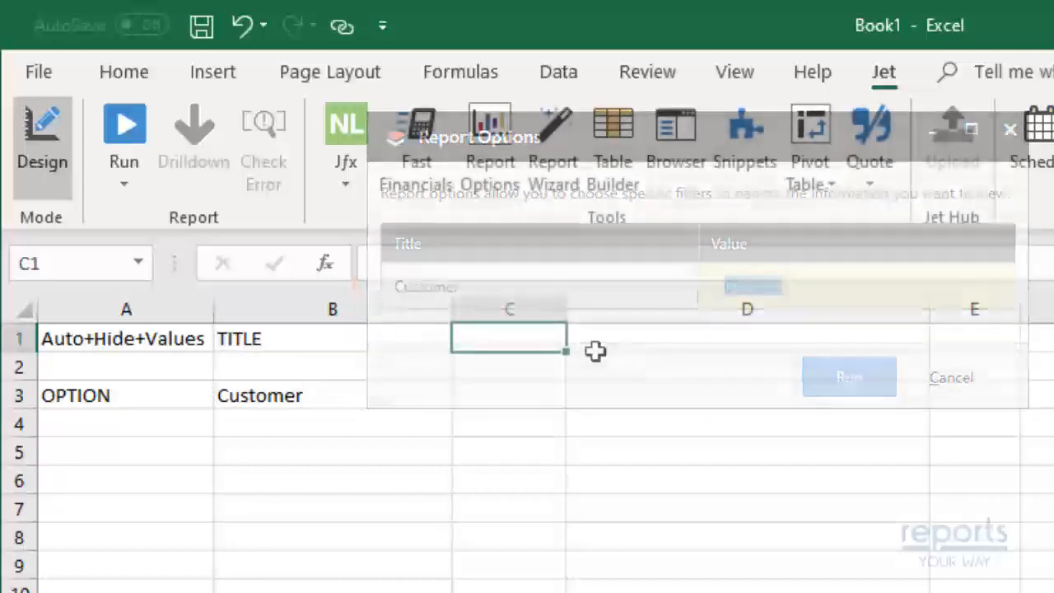
Enter the keyword Value in C1 and a default customer number in C3.
text(Value)
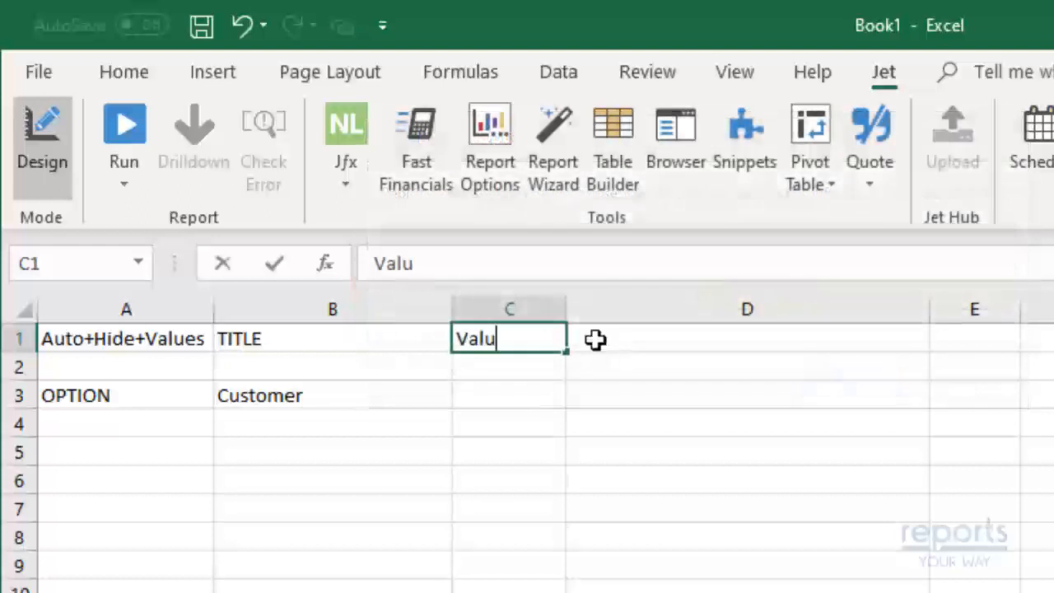
click(517, 391)
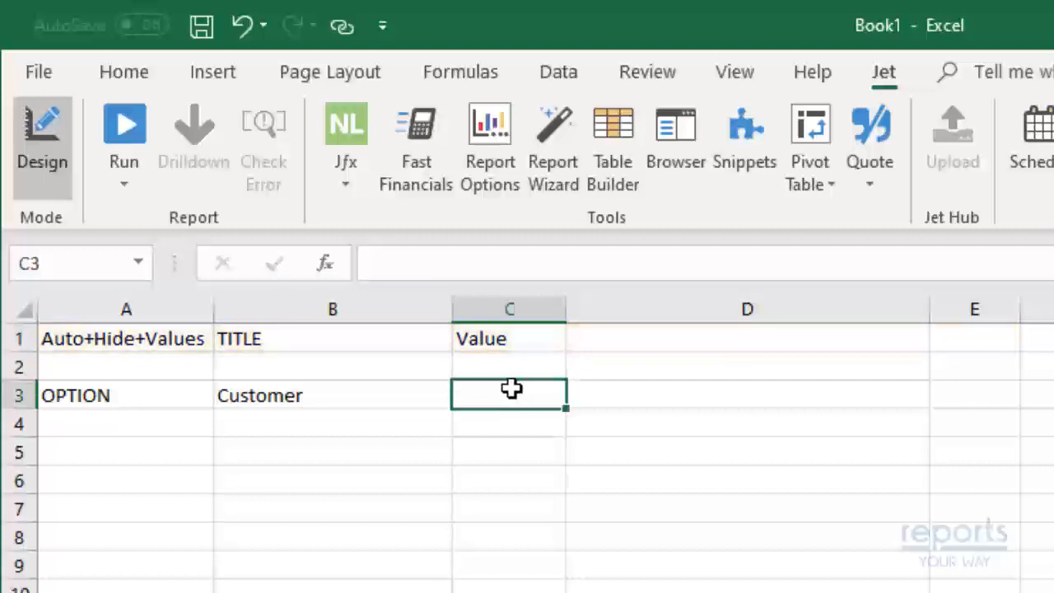
text(C100001)
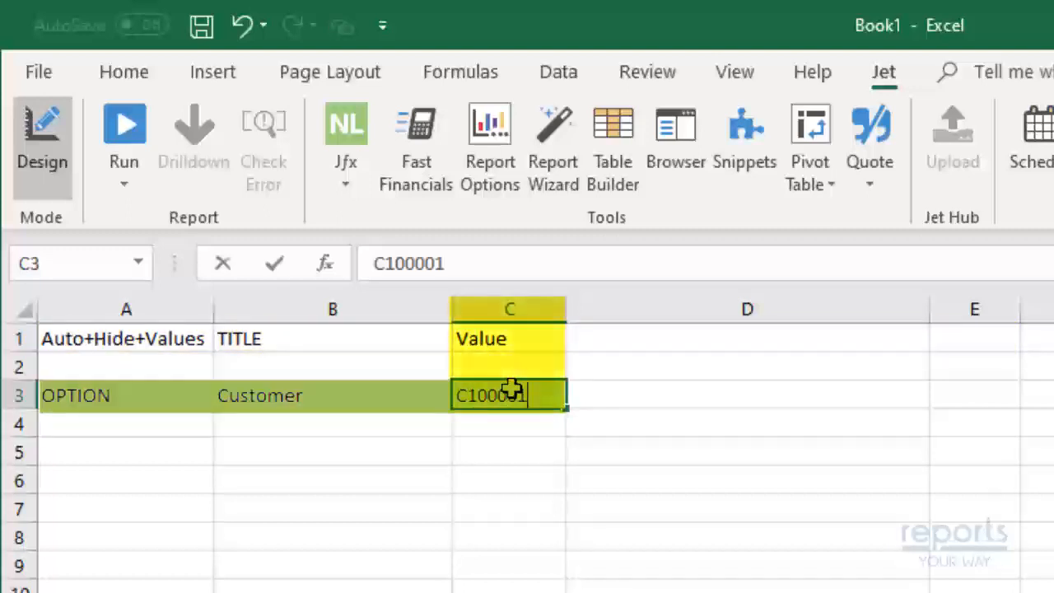
key(Return)
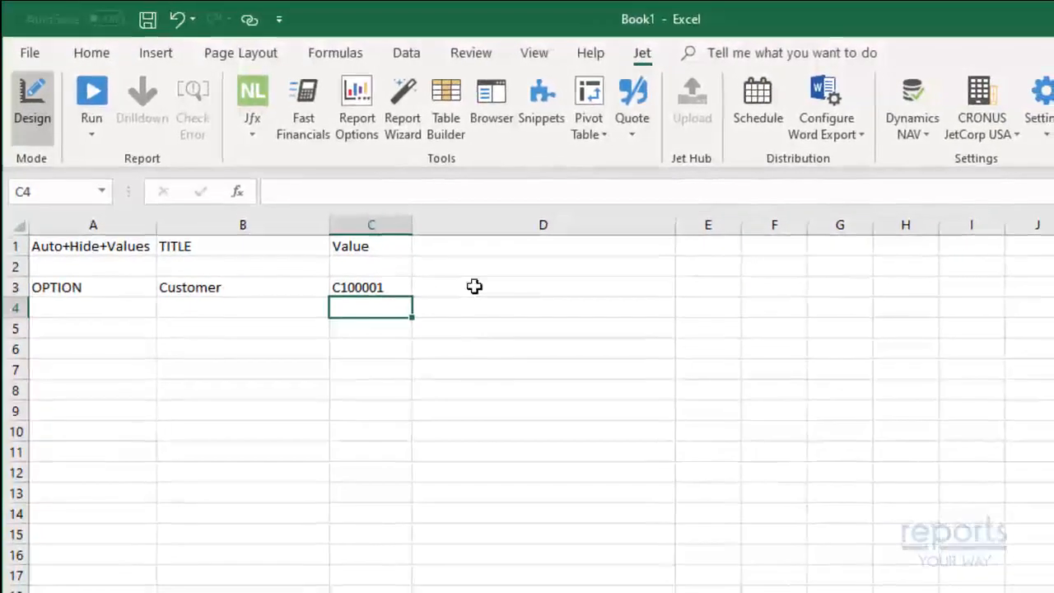
Run the report with a different customer number entered for the Customer option.
click(79, 92)
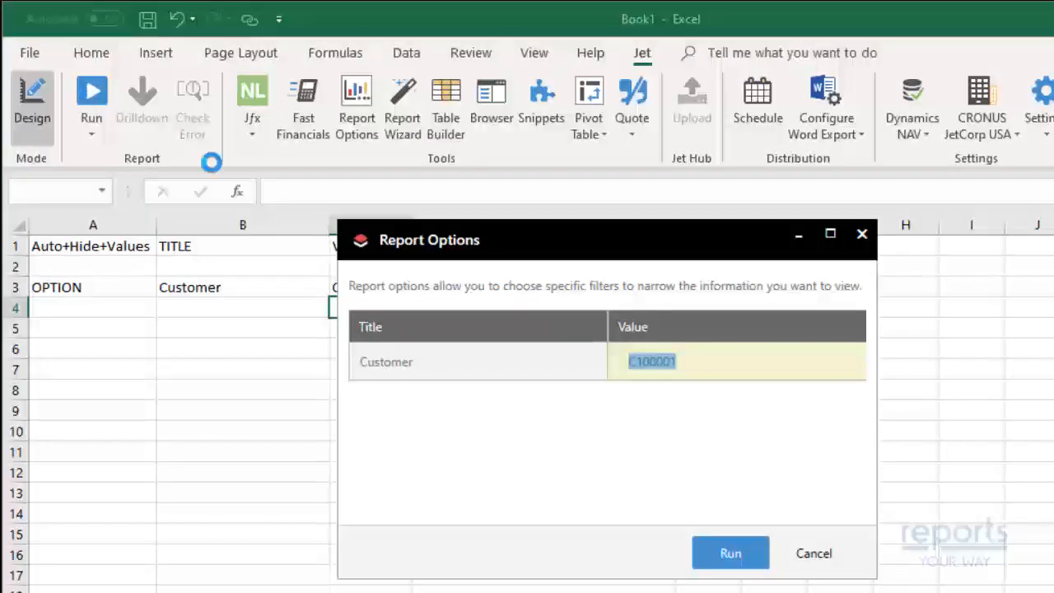
click(702, 373)
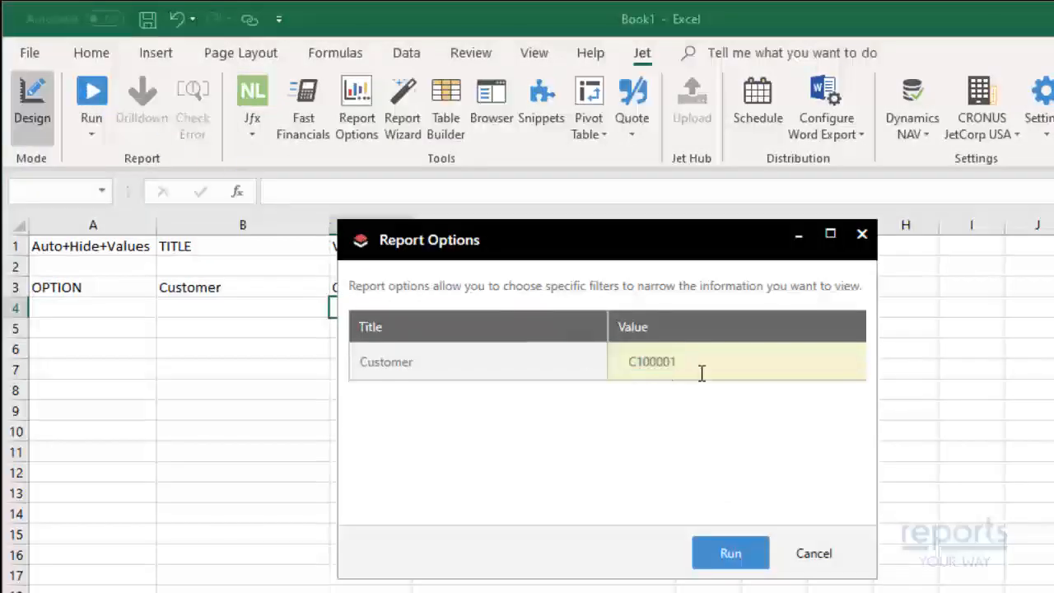
click(735, 563)
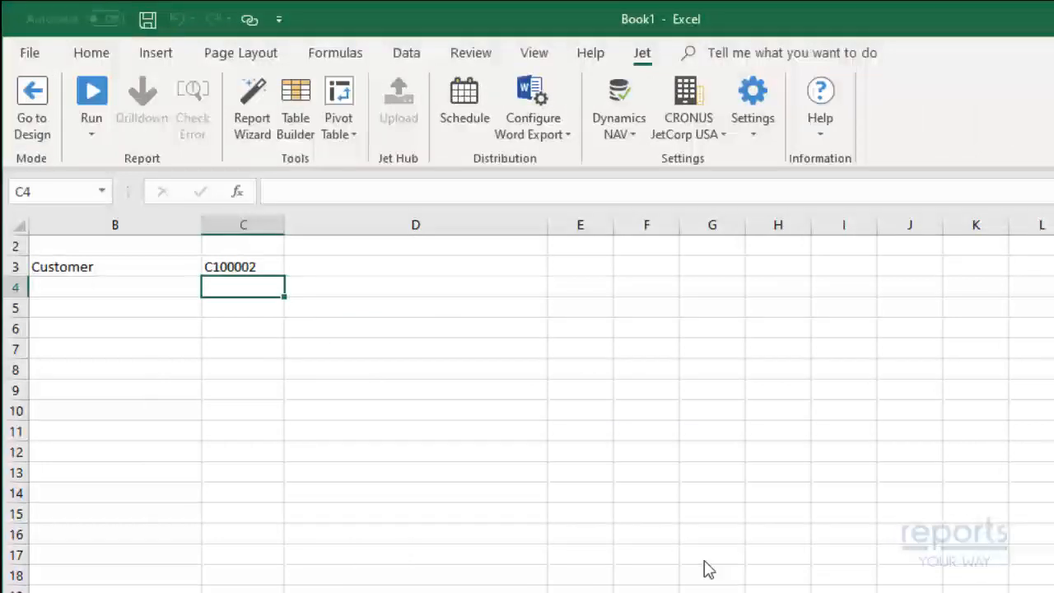
Return to Design mode and enter the keyword OPTION in A4 for a second report option.
click(33, 115)
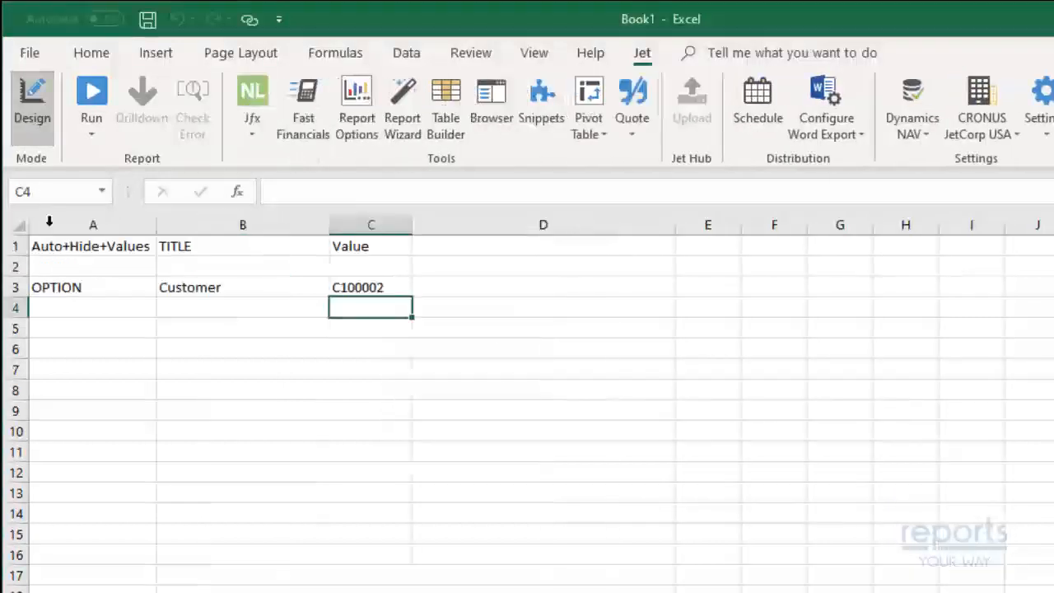
click(83, 308)
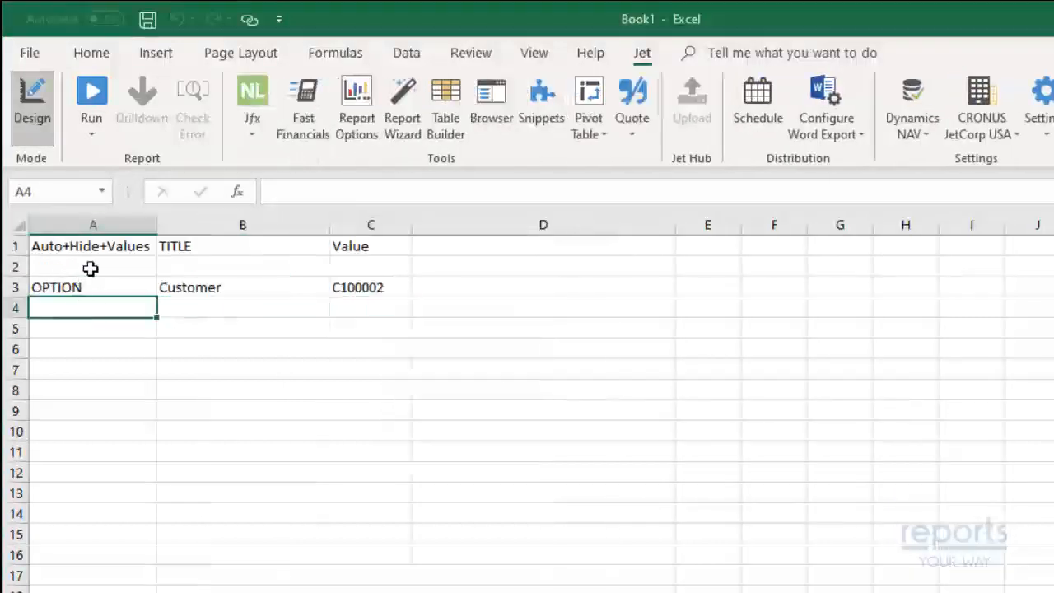
text(OPTION)
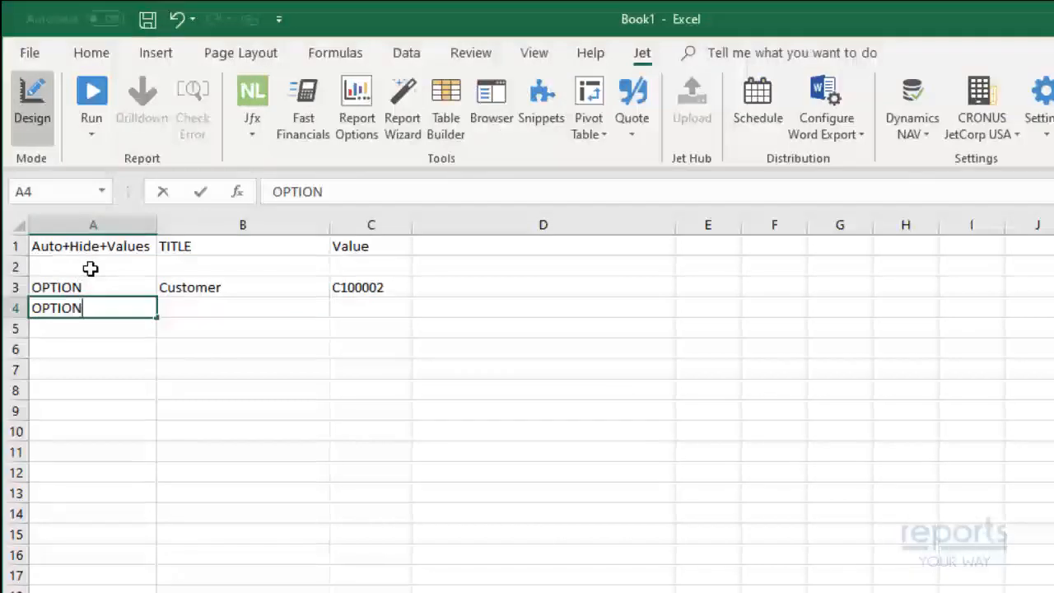
key(Tab)
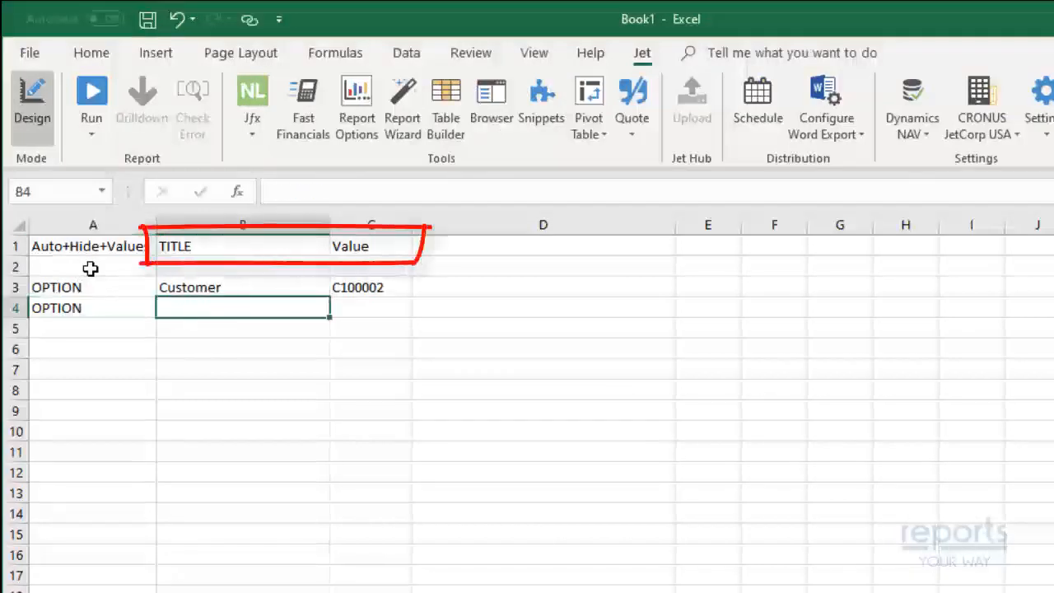
Enter Start Date in B4 as the option's title and 1/1/2020 in C4 as its default value.
text(Start Date)
key(Tab)
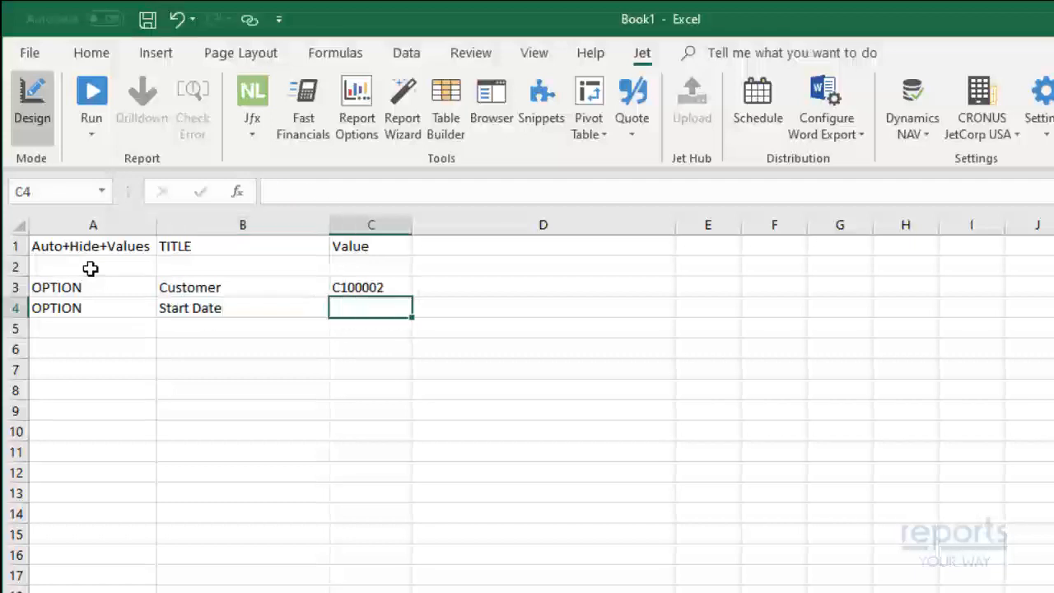
text(1/1/2020)
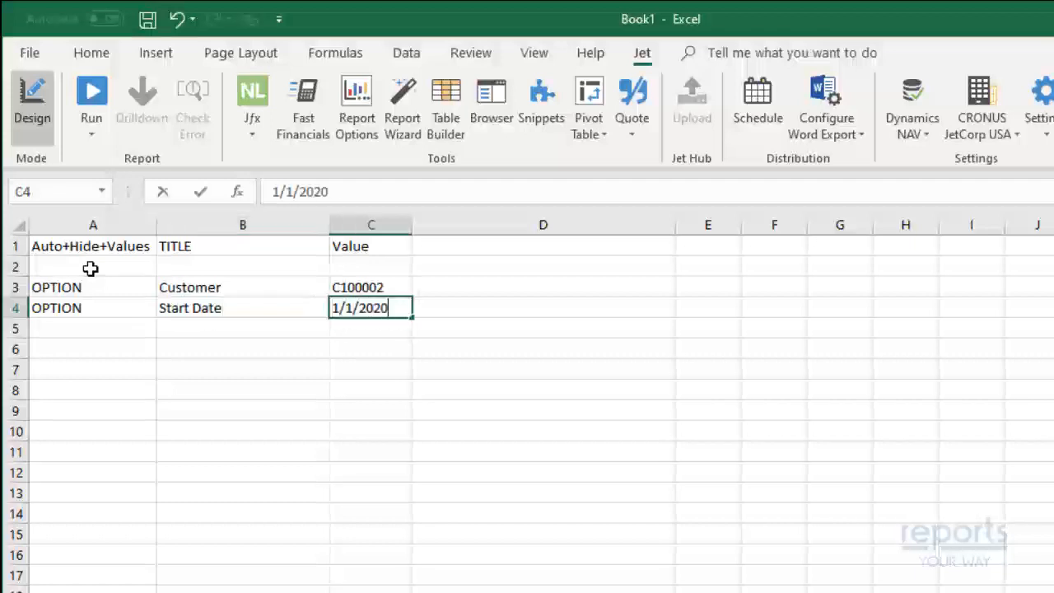
Add a third report option in row 5 with the keyword OPTION, the title End Date and the default value 12/31/2020.
key(Return)
text(OPTION)
key(Tab)
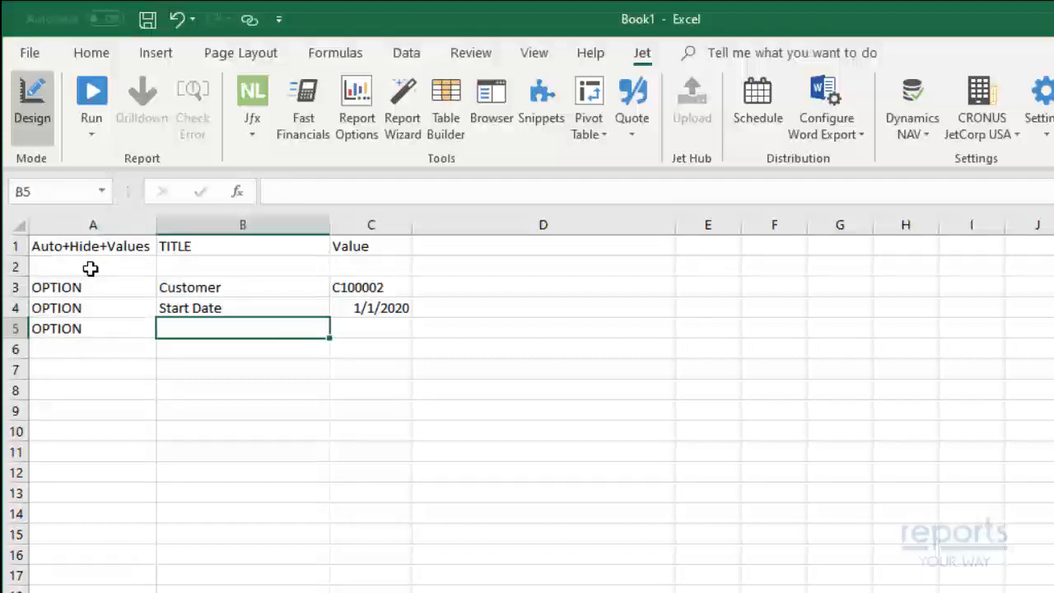
text(End Date)
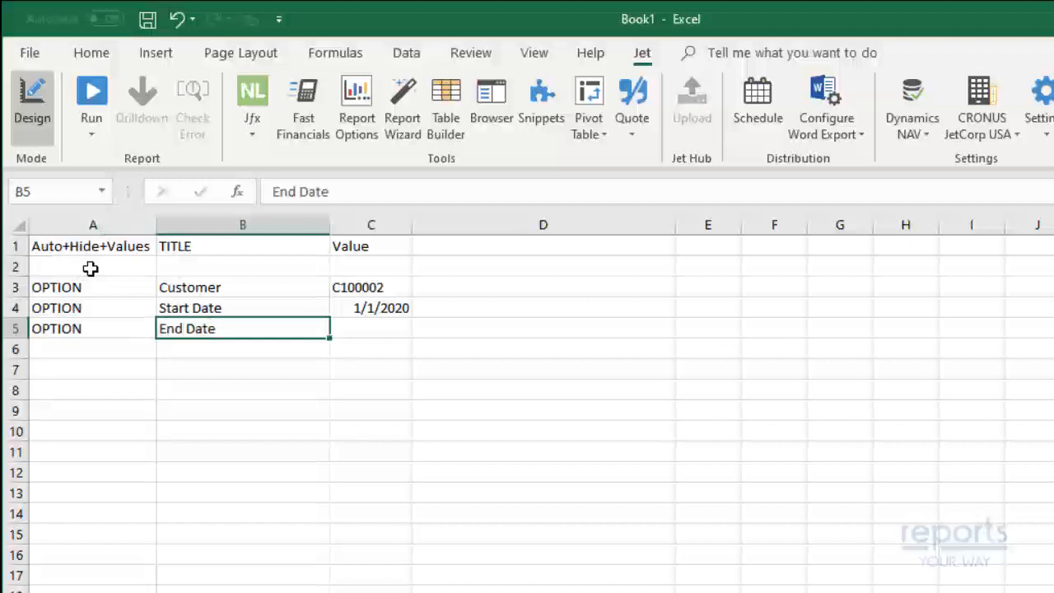
key(Tab)
text(12/)
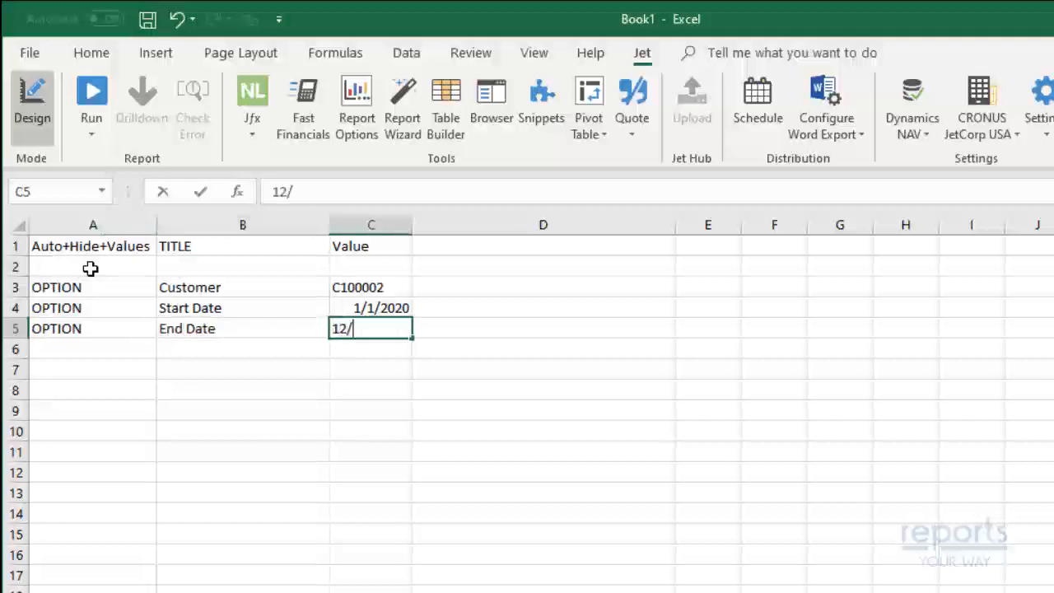
text(31/2020)
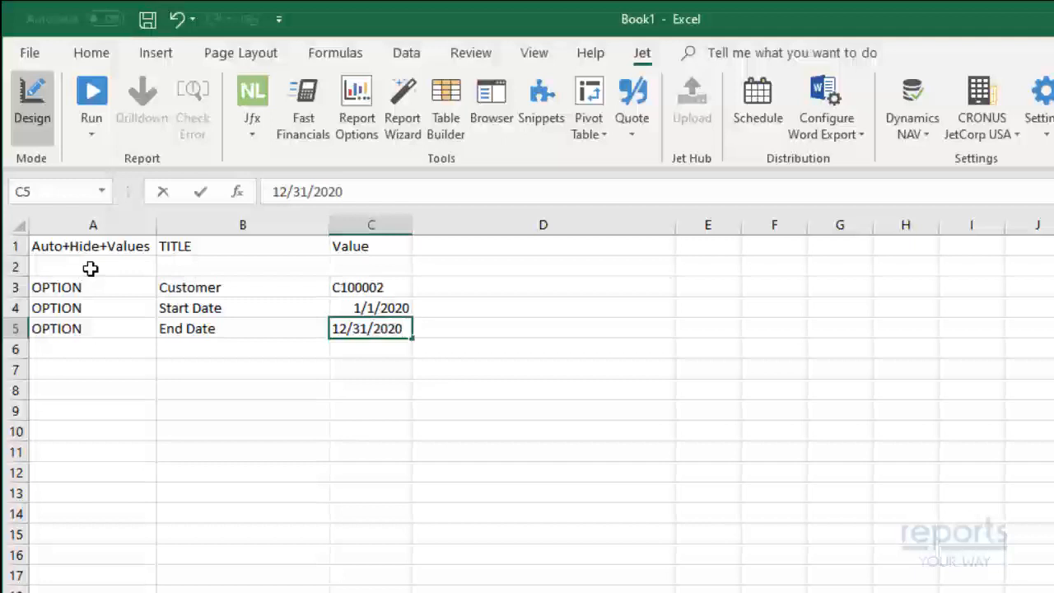
key(Return)
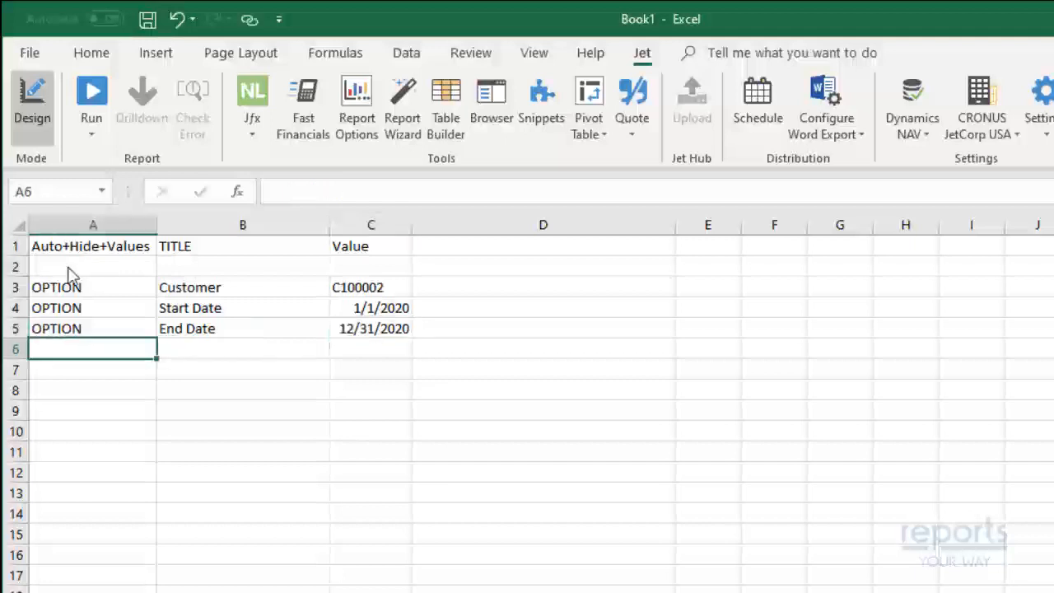
Start a report run to view the Customer, Start Date and End Date options, and leave the options dialog.
click(91, 98)
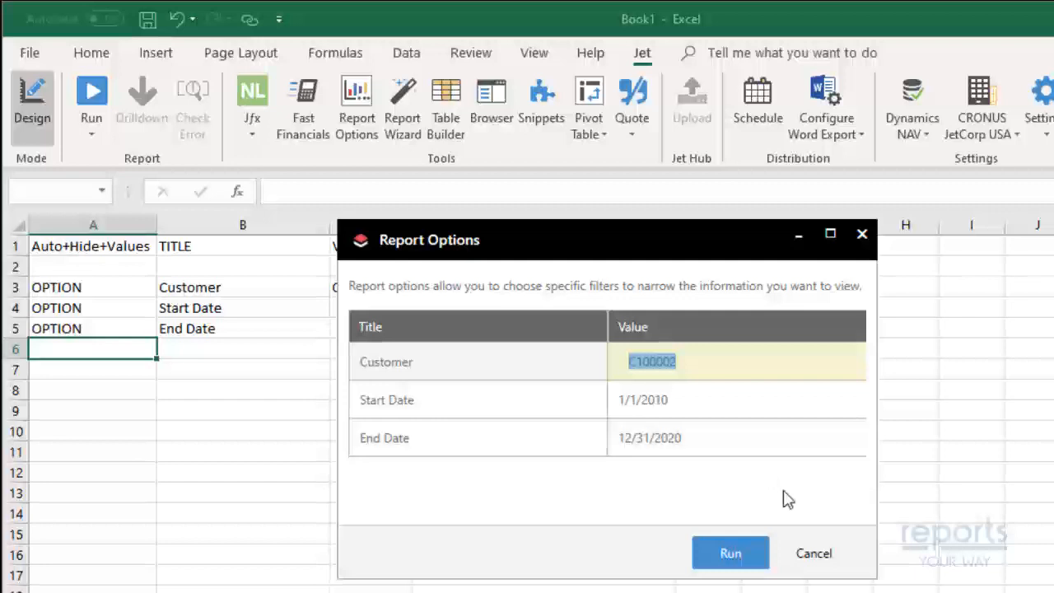
click(815, 557)
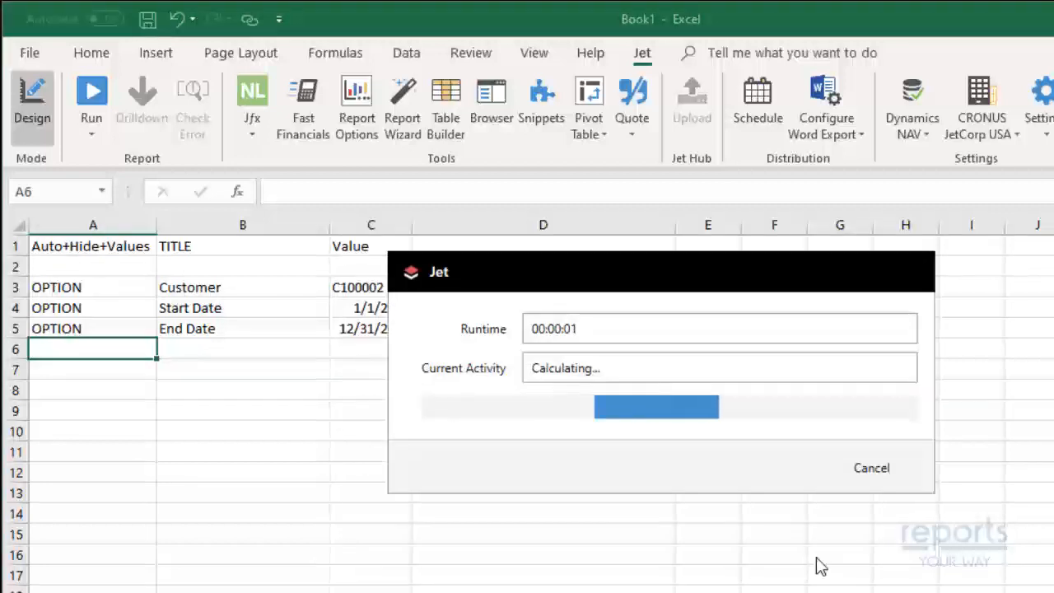
Enter the keyword Lookup in D1 to add a lookup column for the report options.
click(610, 251)
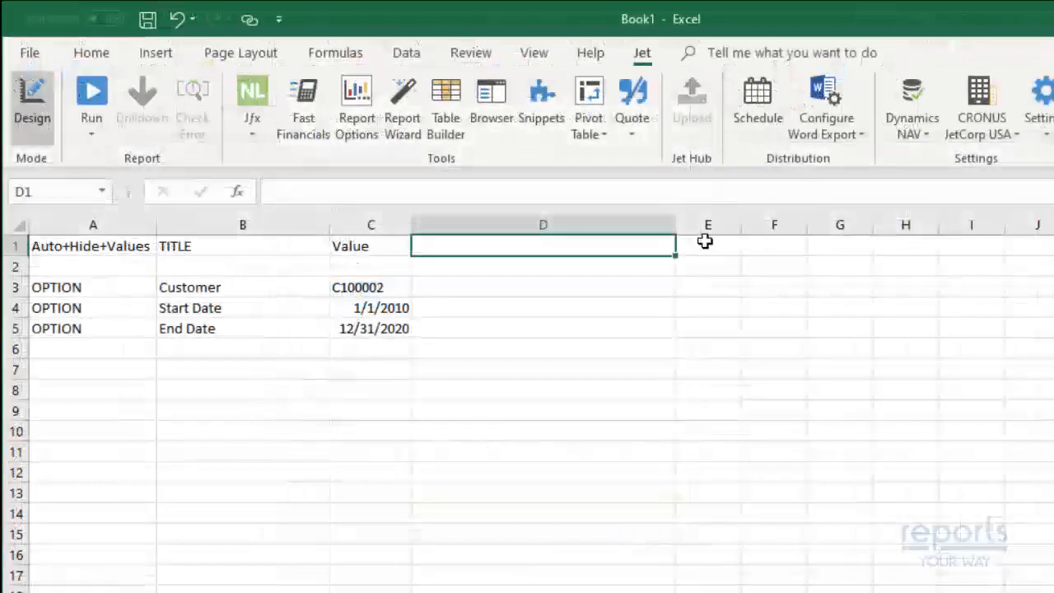
text(Lookup)
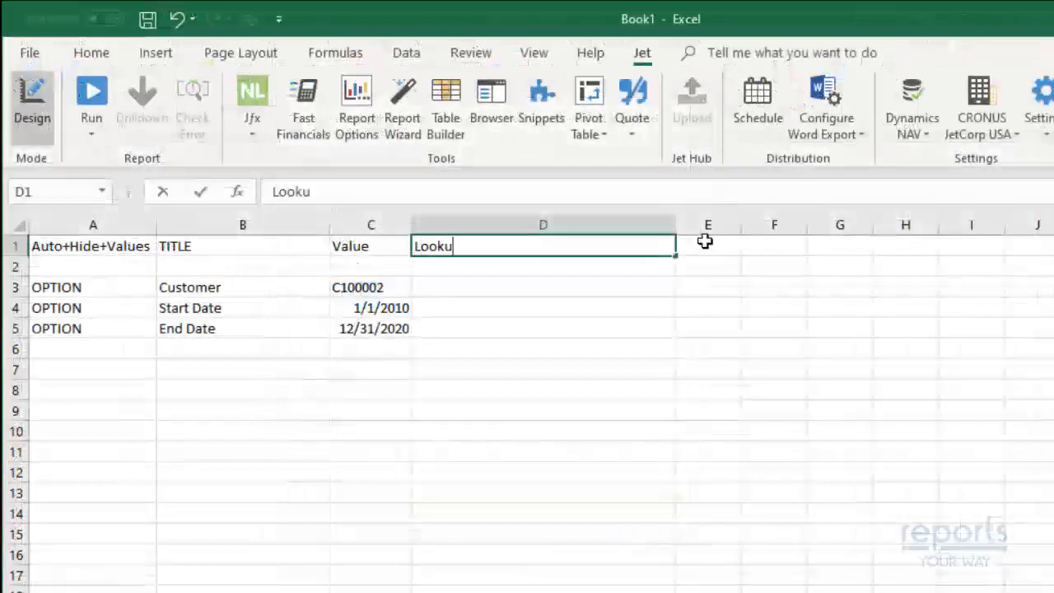
key(Return)
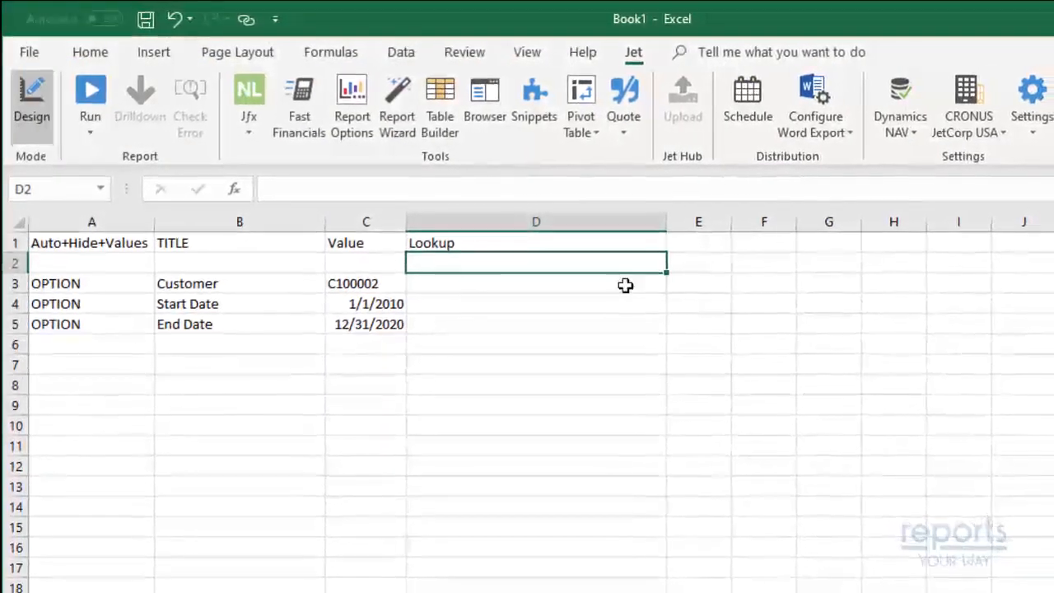
Start a Jet NL function in D3 with Lookup as the What argument and Customer as the table.
click(625, 287)
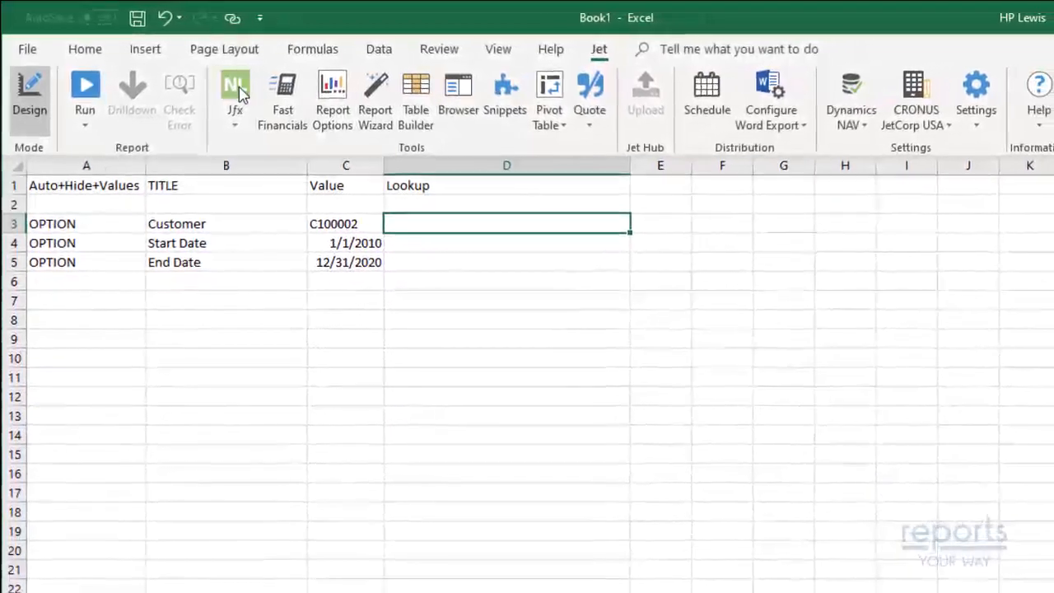
click(243, 92)
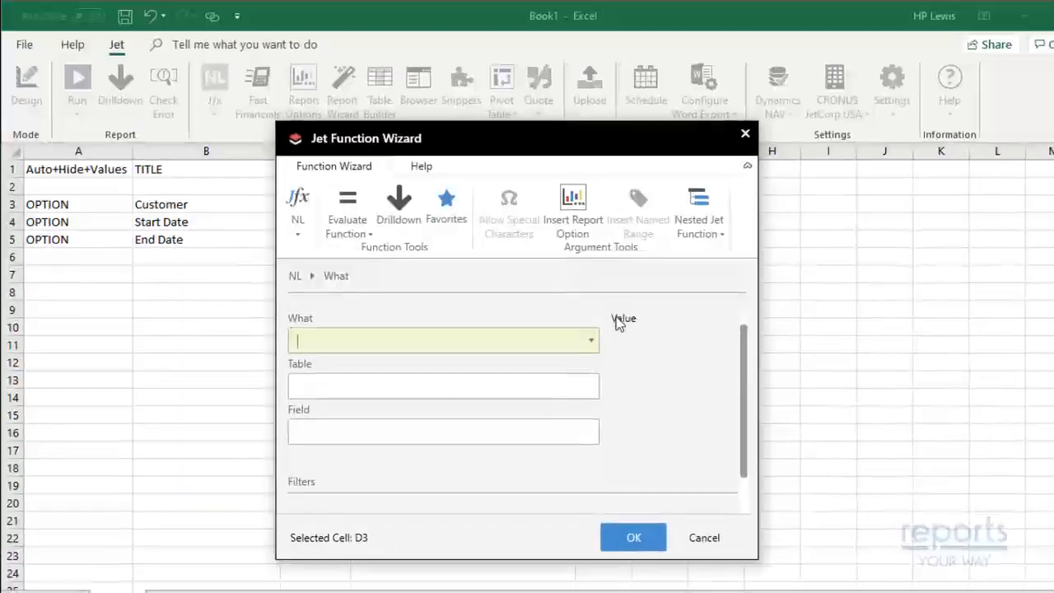
click(621, 356)
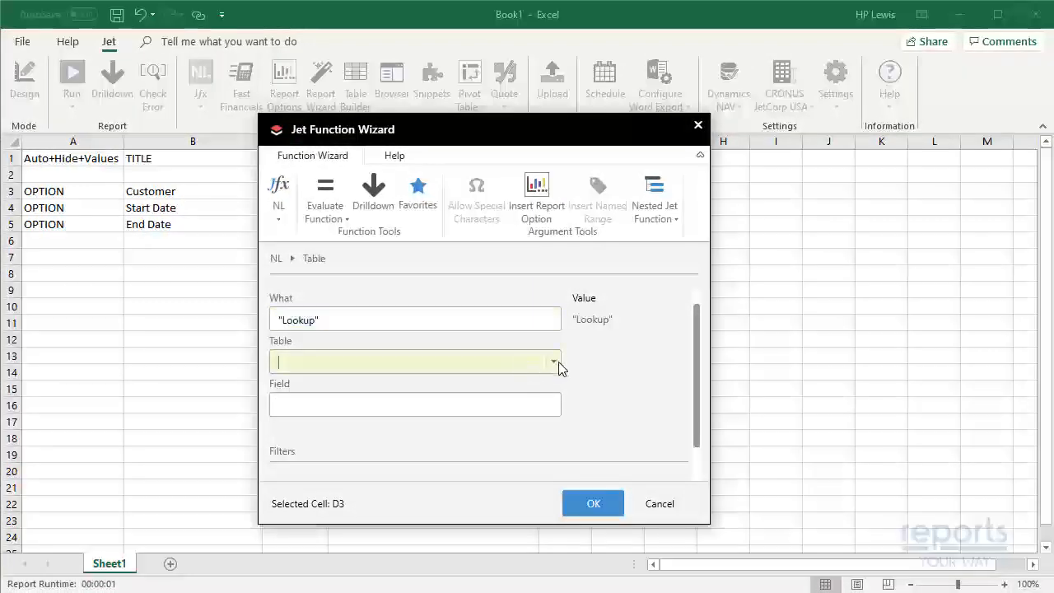
click(554, 363)
text(cust)
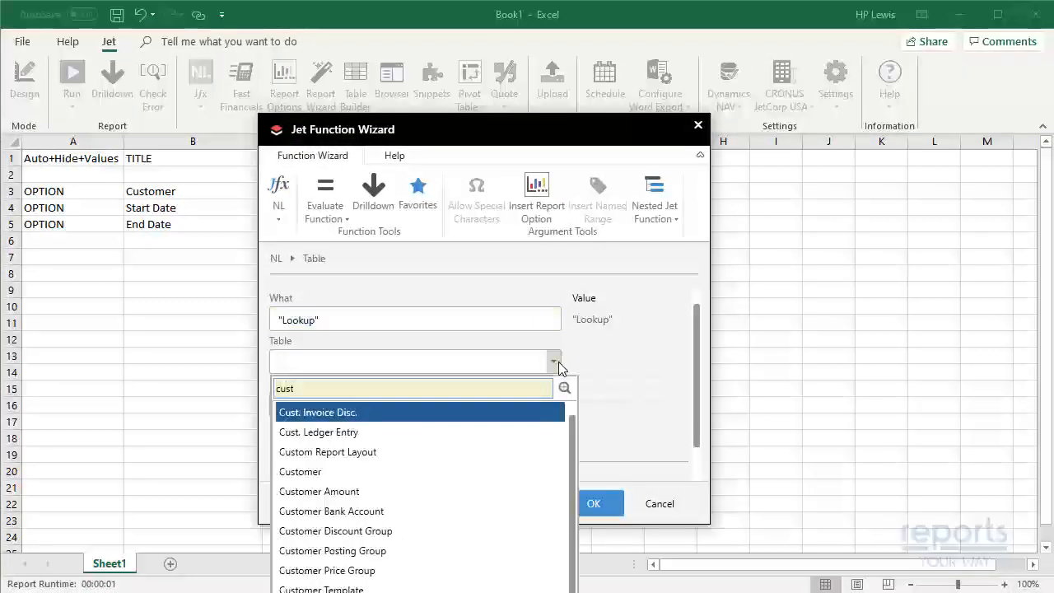
click(371, 474)
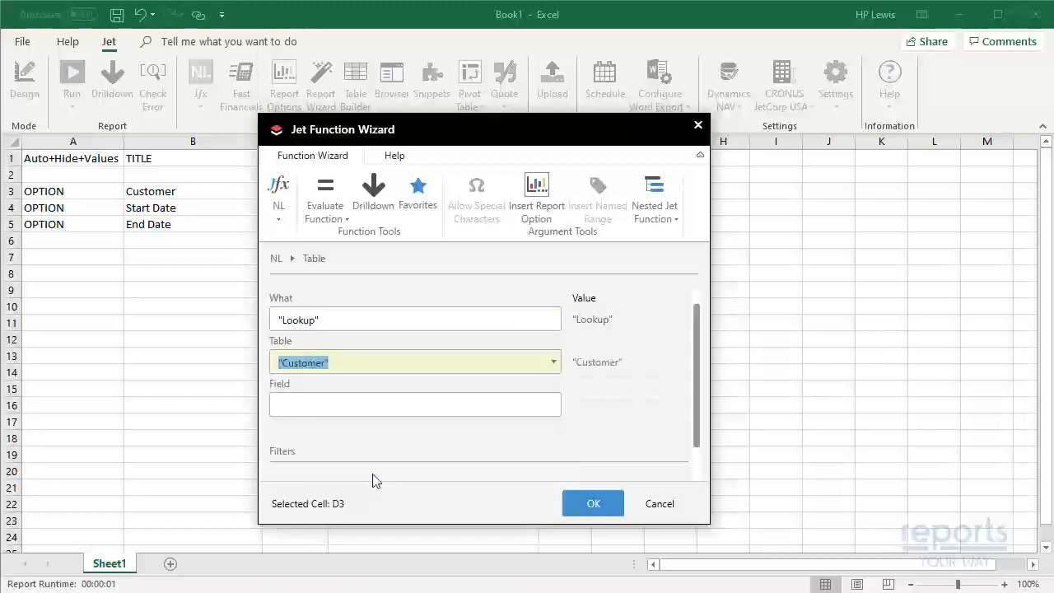
Set the lookup function's field to No. and insert the function into D3.
click(554, 405)
text(no)
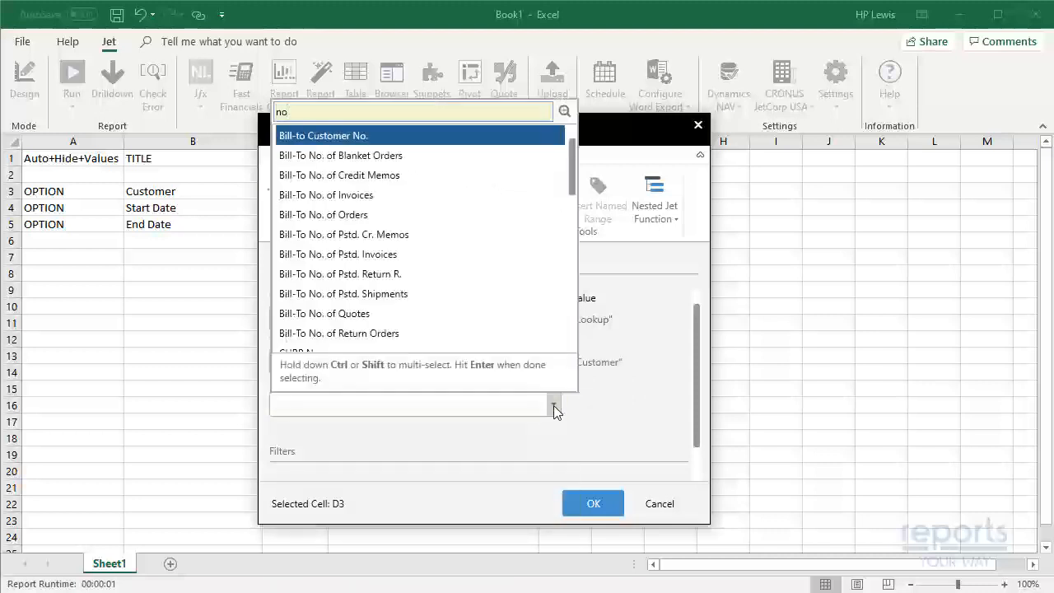
key(Return)
click(484, 333)
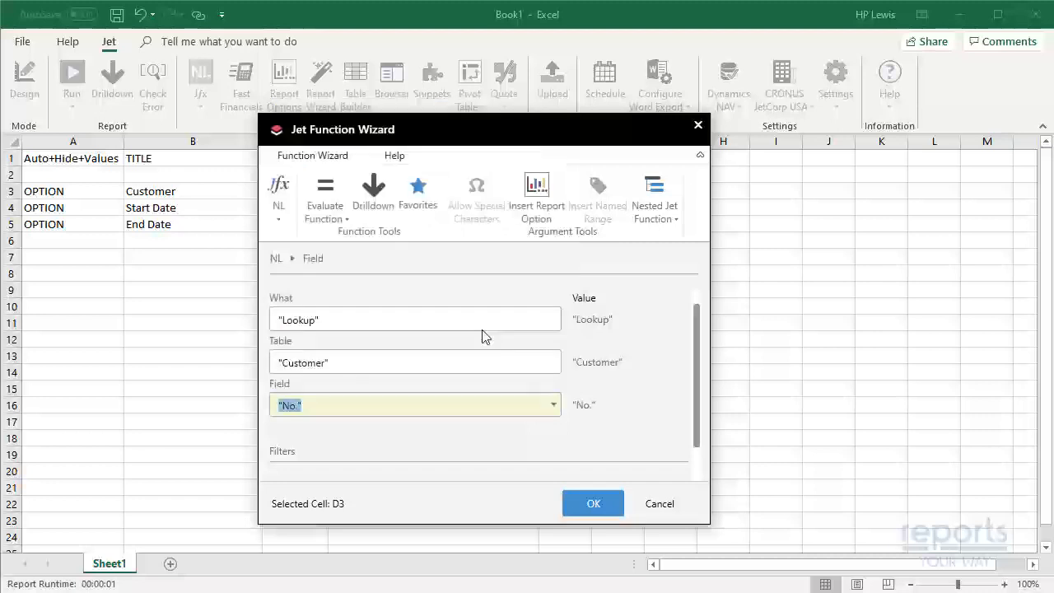
click(600, 505)
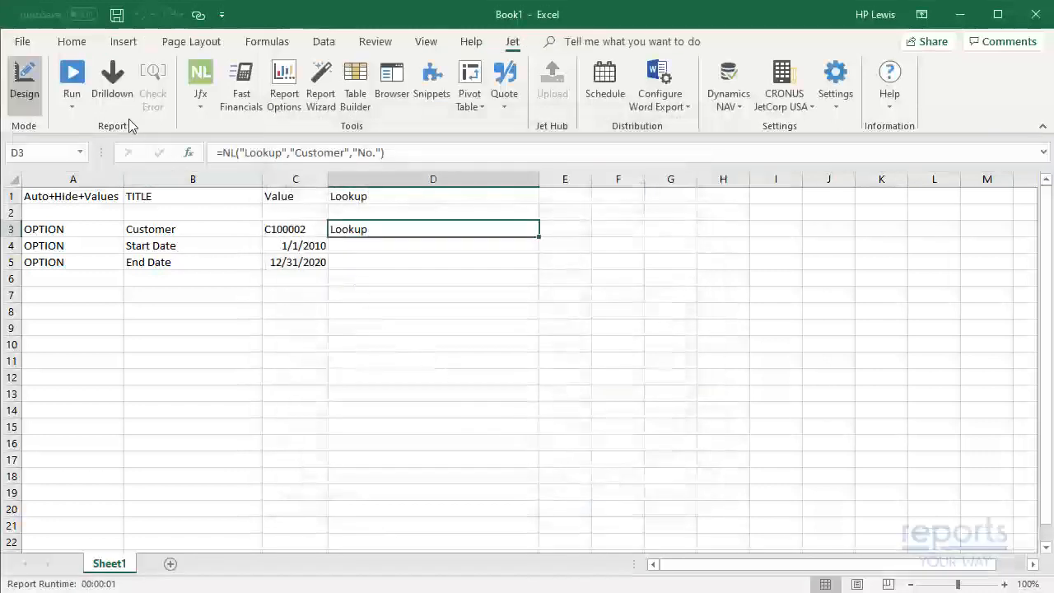
Start a report run to view the lookup list for the Customer option, and cancel without changing the value.
click(71, 78)
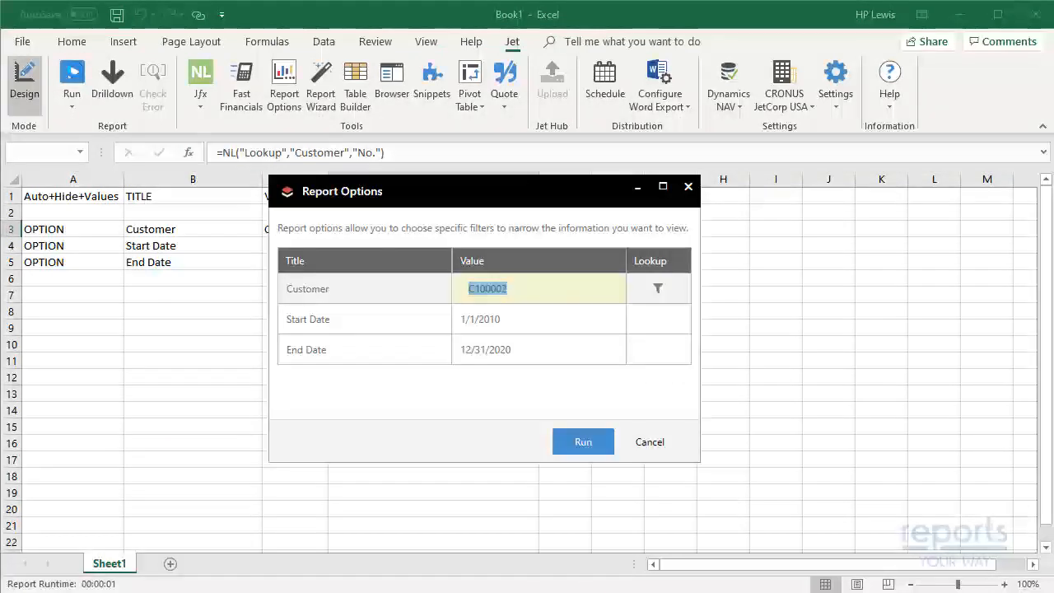
click(660, 289)
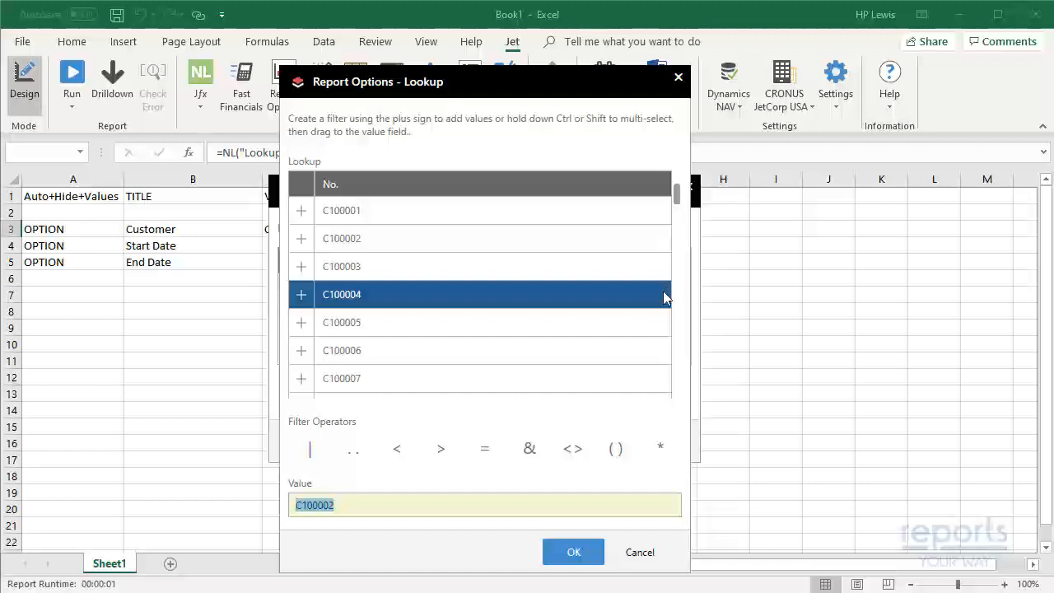
click(639, 553)
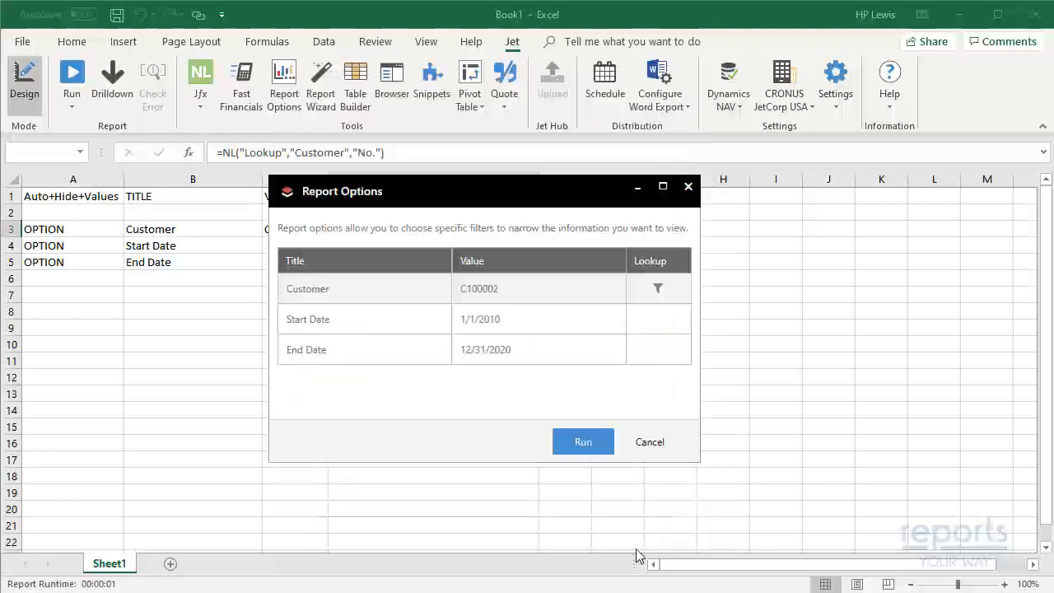
click(650, 443)
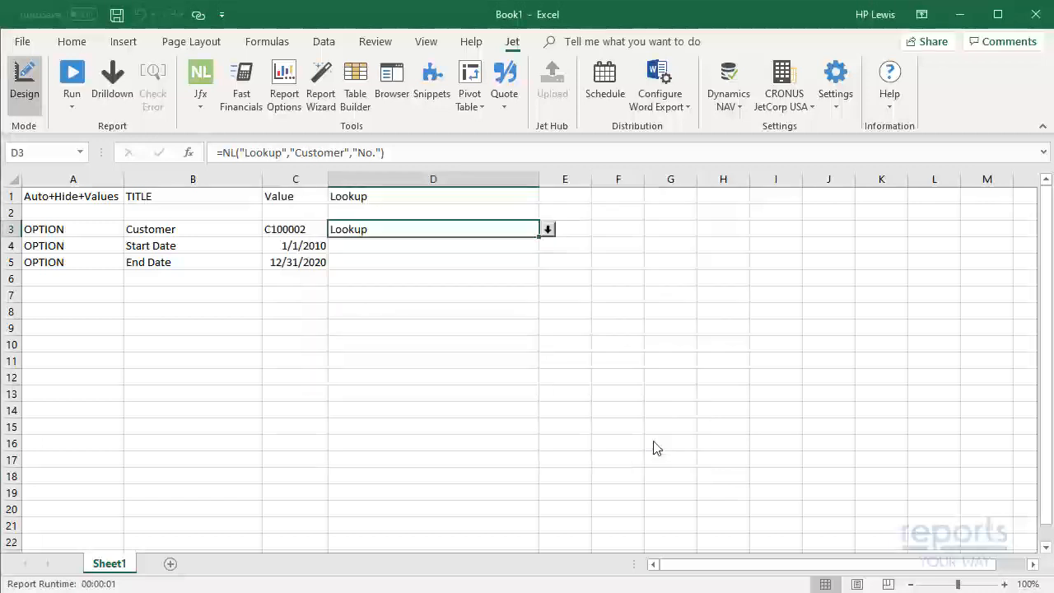
Edit the lookup function in D3 so its field argument returns both No. and Name from the Customer table.
click(198, 76)
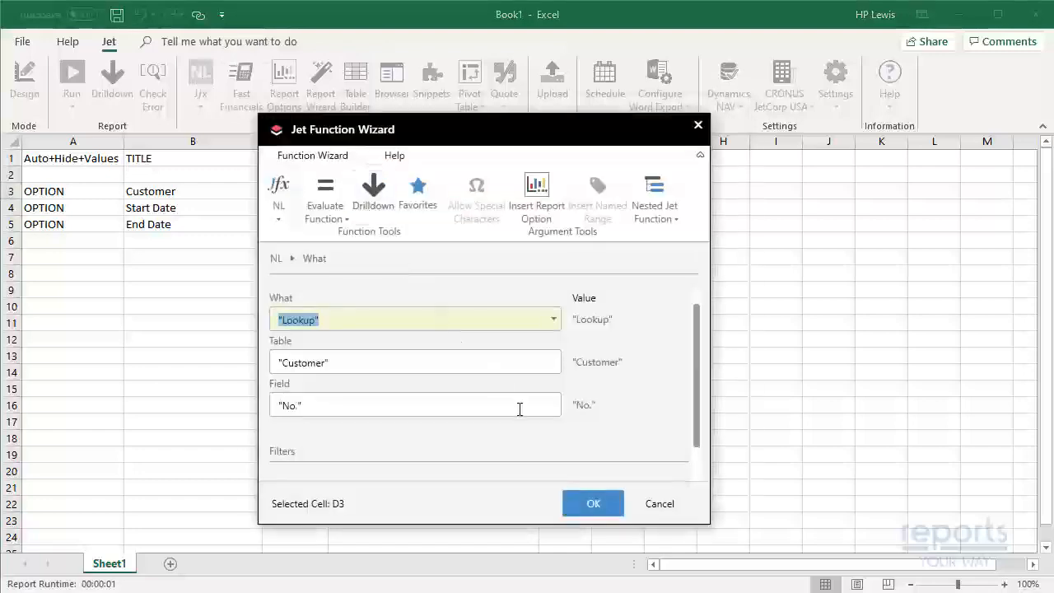
click(527, 405)
click(556, 405)
scroll(527, 297, down, 10)
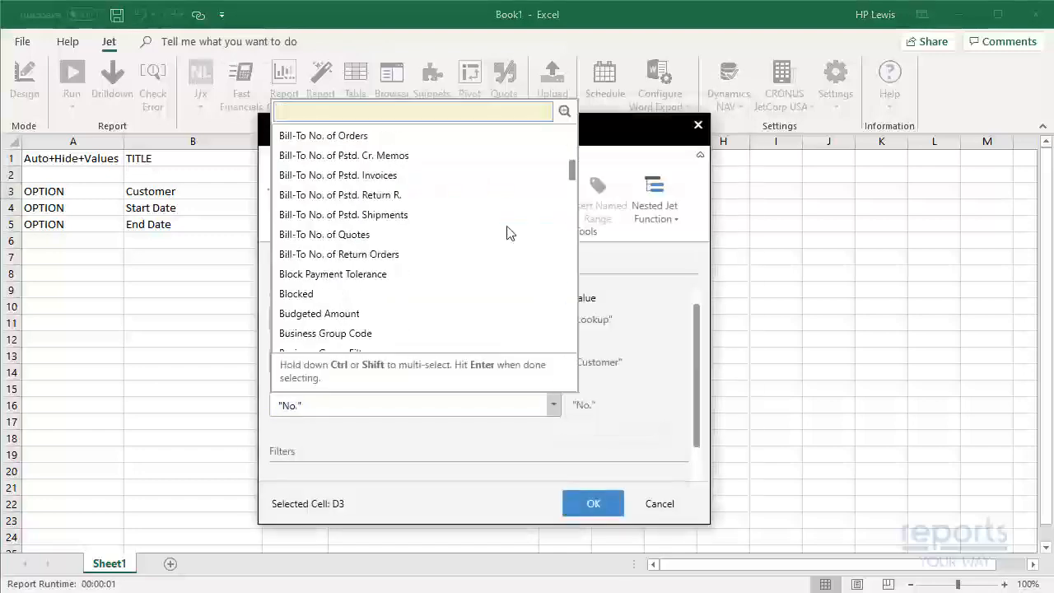
scroll(507, 233, down, 5)
click(313, 314)
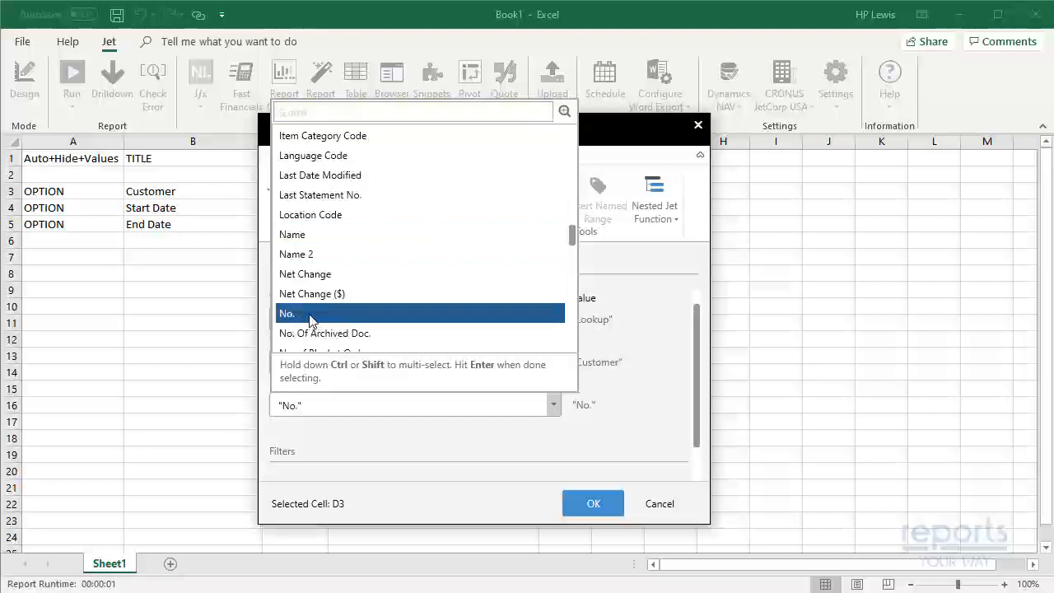
ctrl+click(310, 237)
key(Return)
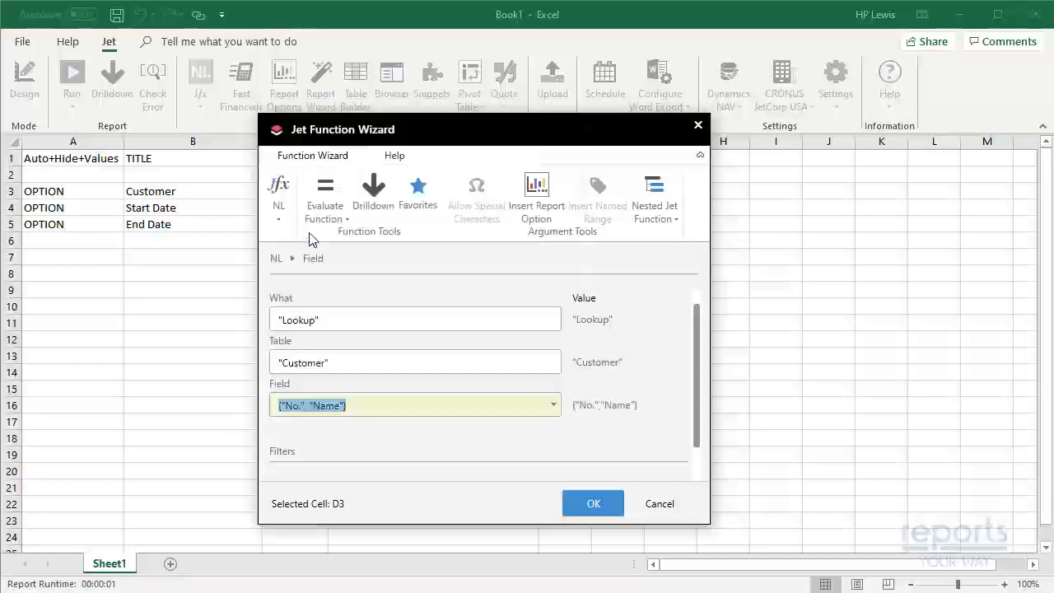
click(599, 502)
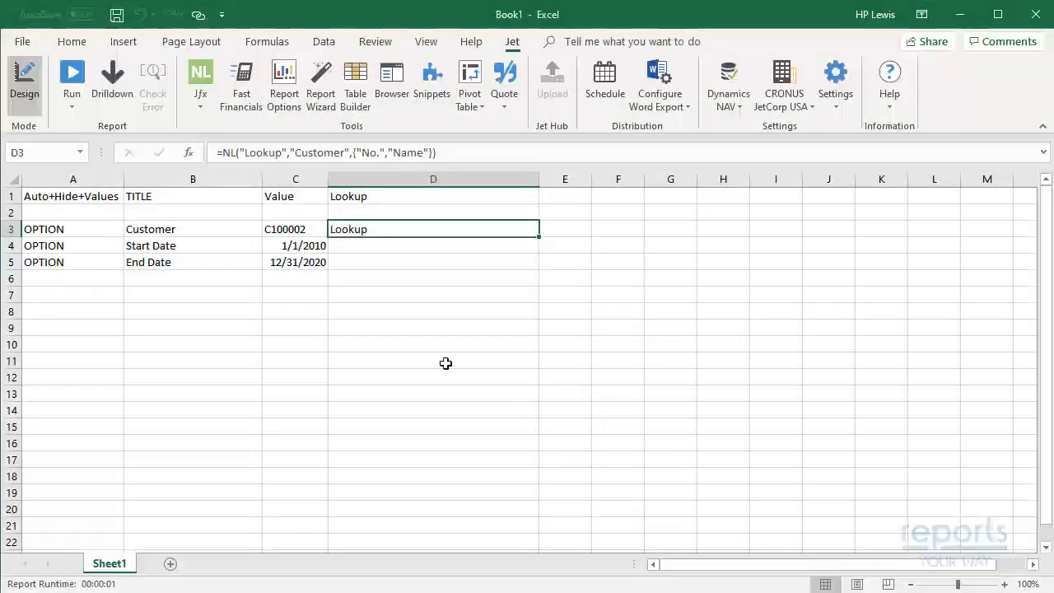
Start a report run and choose Candoxy Kontor A/S from the lookup list as the Customer option's value.
click(73, 77)
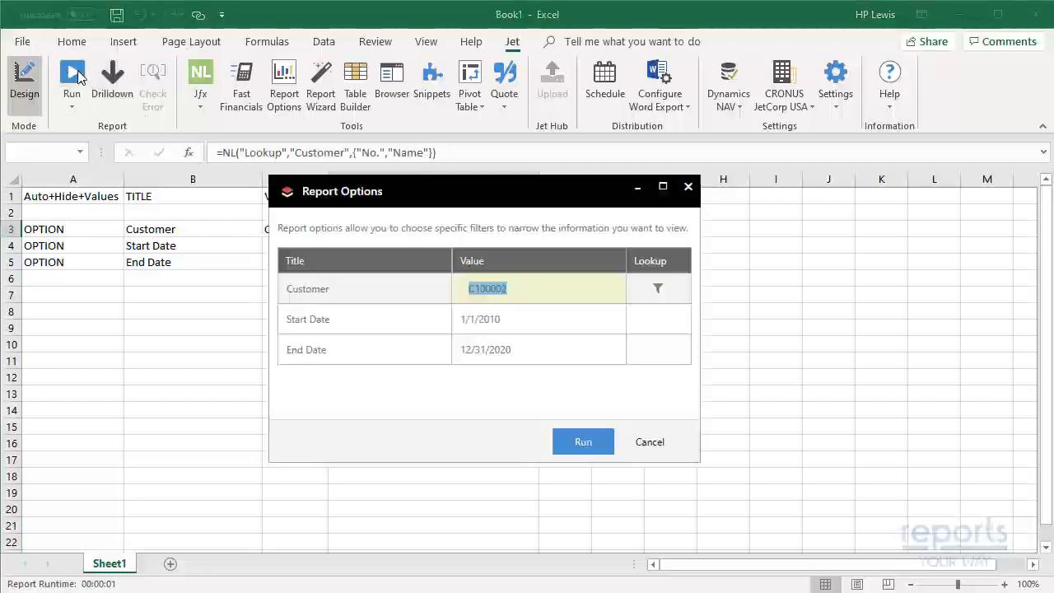
click(658, 290)
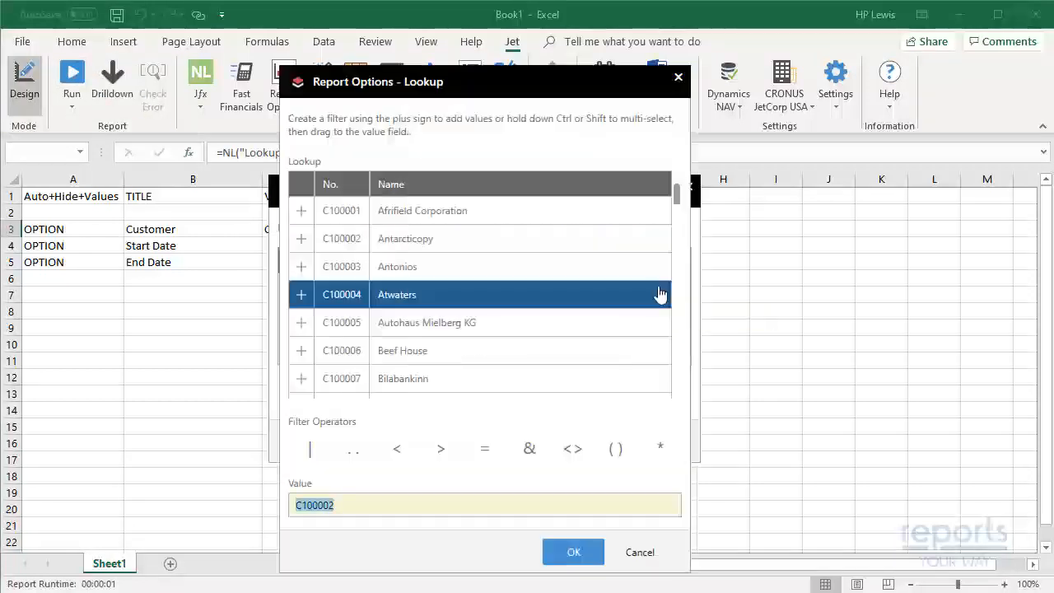
scroll(659, 294, down, 2)
scroll(659, 294, down, 1)
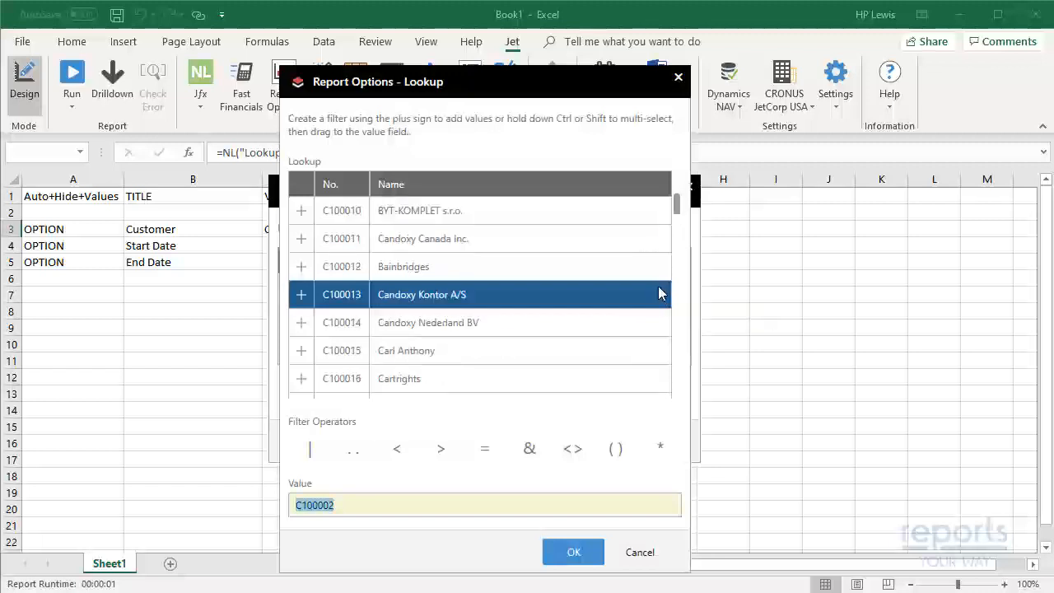
click(492, 290)
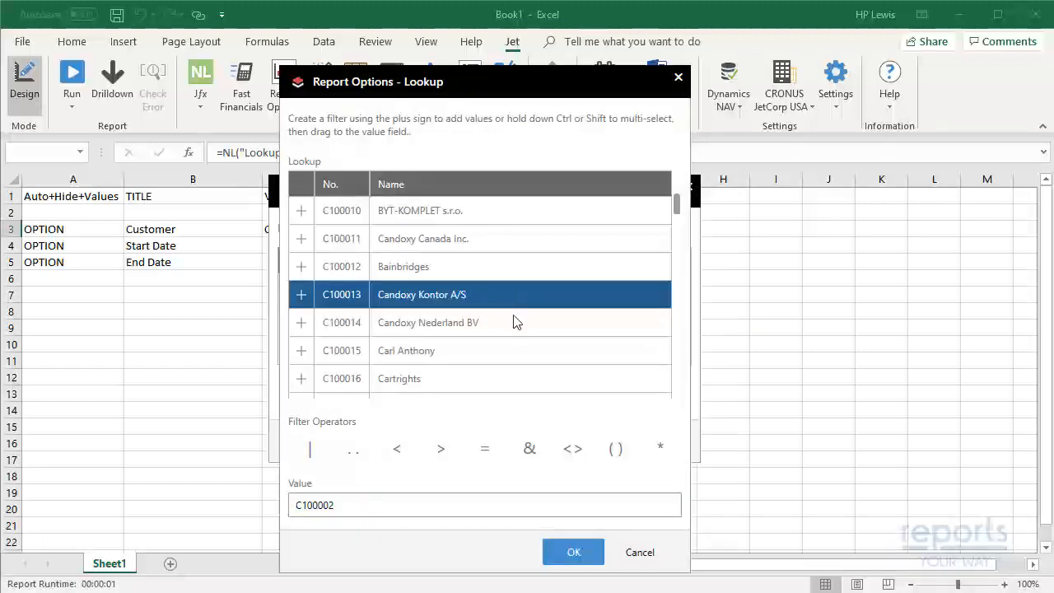
click(574, 553)
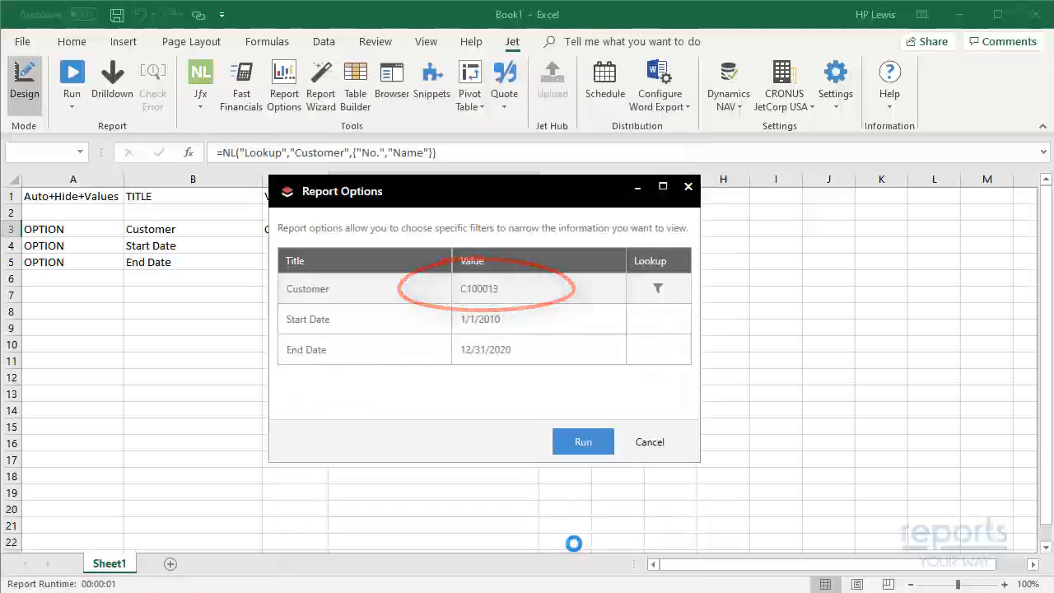
Open the Customer option's lookup list and select Afrifield Corporation, Atwaters, Autohaus Mielberg KG and Beef House together.
click(658, 290)
click(596, 220)
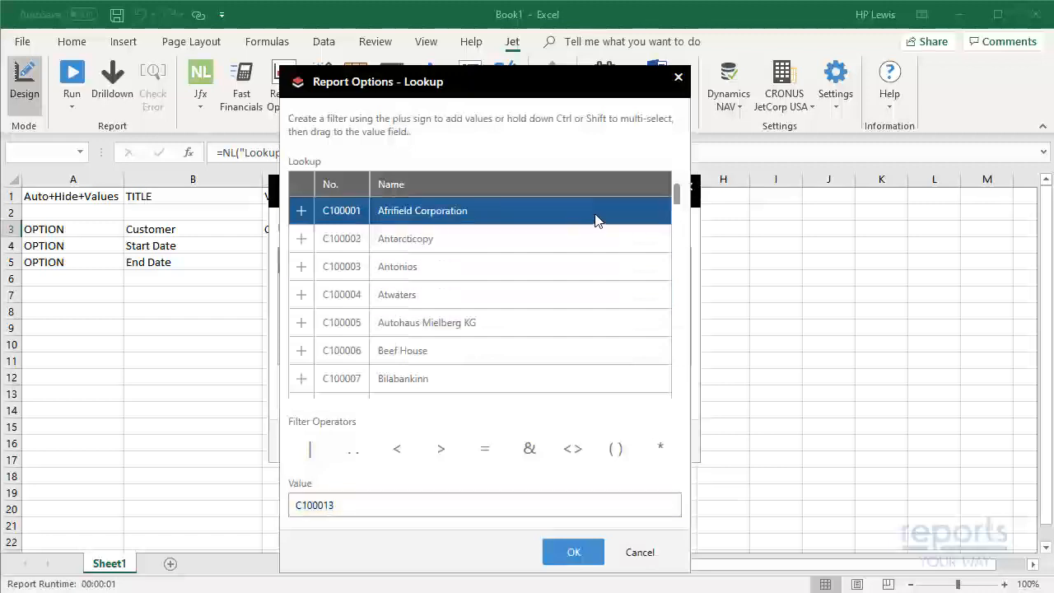
ctrl+click(602, 290)
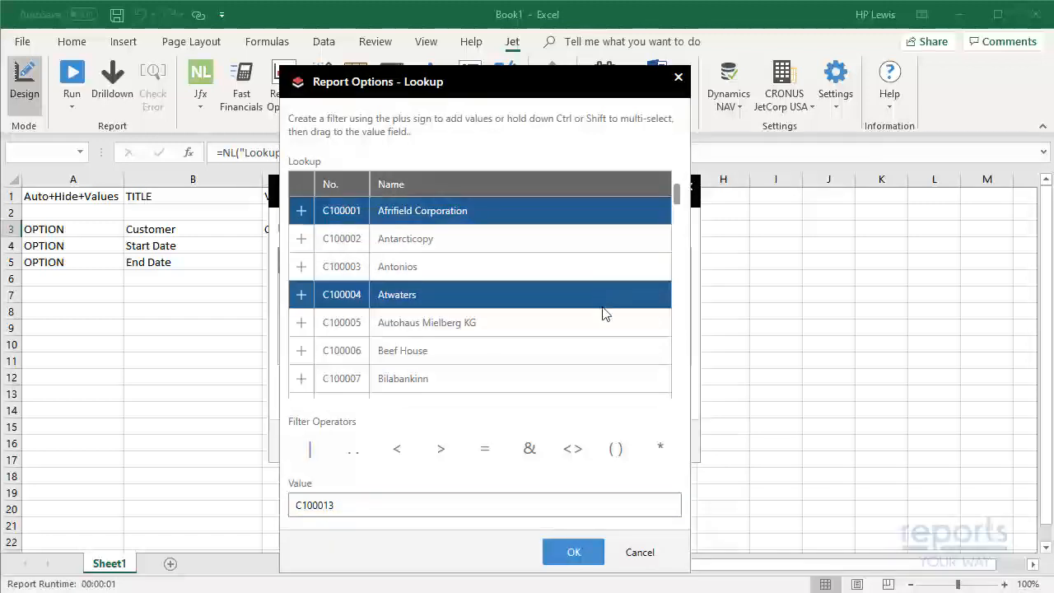
ctrl+click(603, 350)
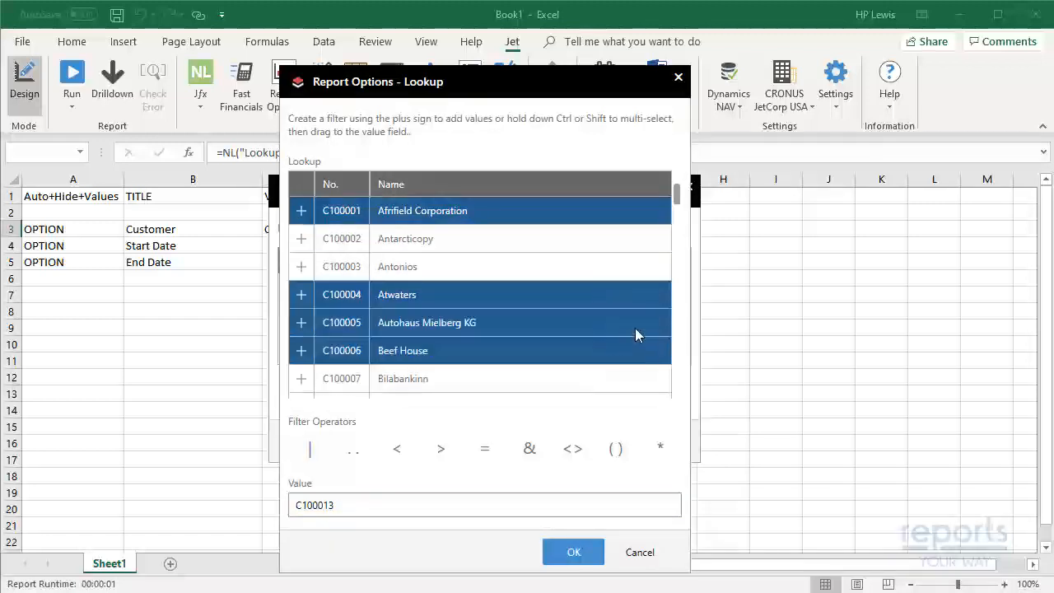
Select the range of customers from Antarcticopy through Beef House in the lookup list and accept the lookup.
click(604, 246)
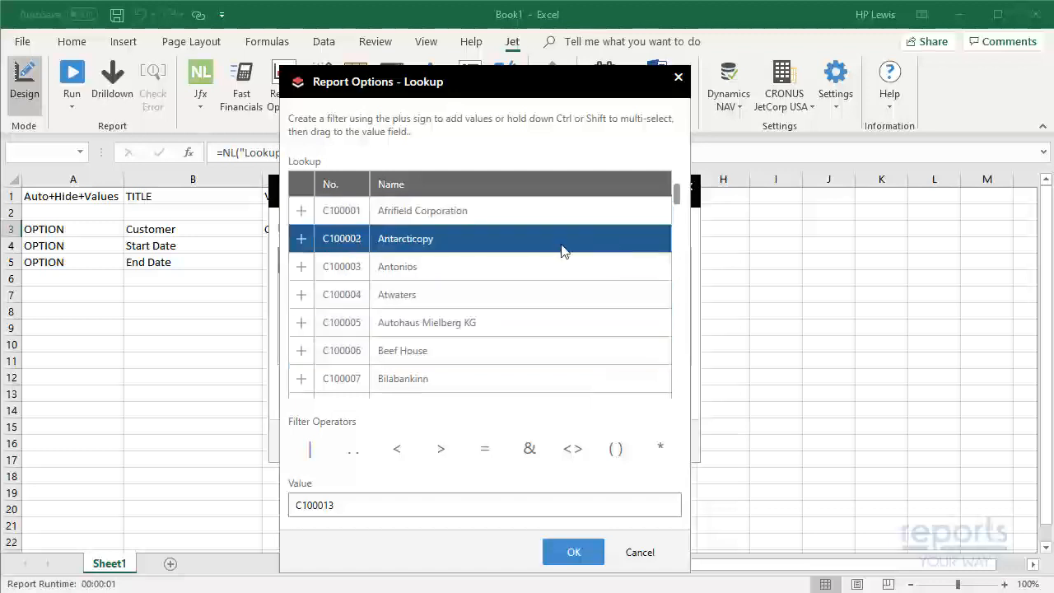
shift+click(562, 346)
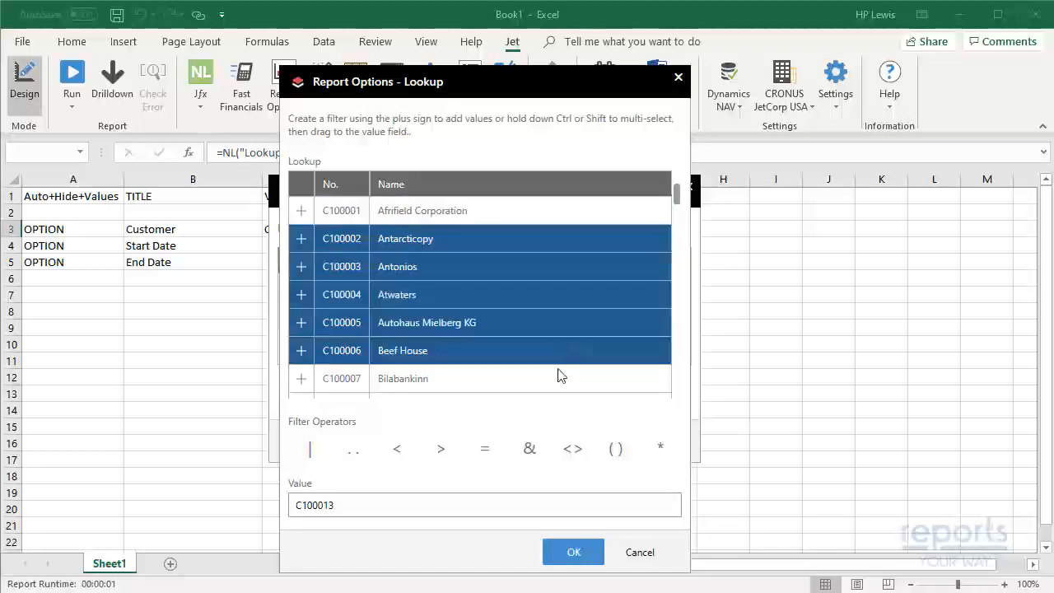
click(576, 553)
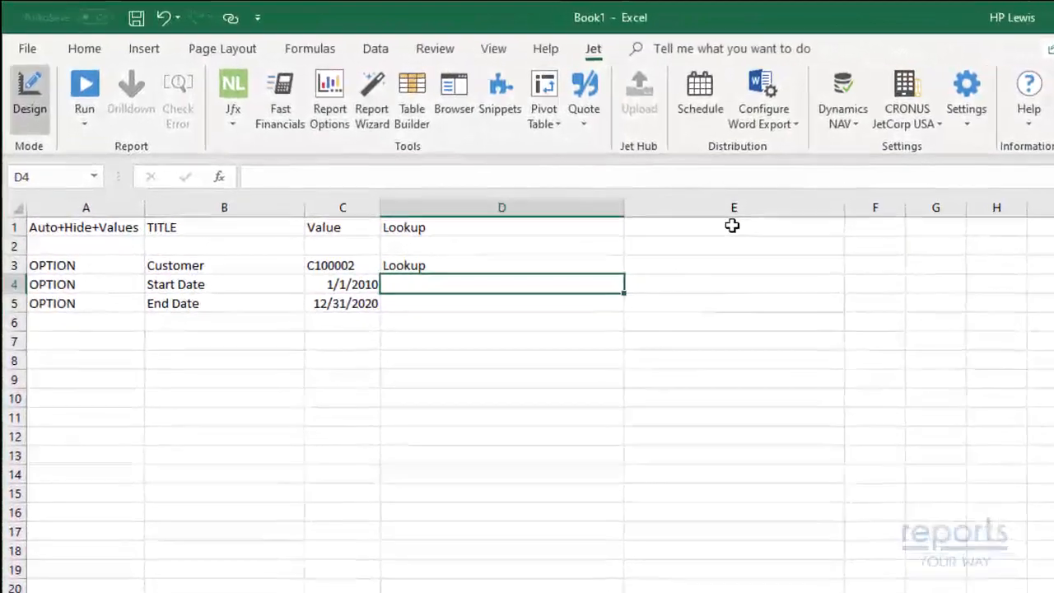
Add a column heading "Valid" in cell E1.
click(665, 202)
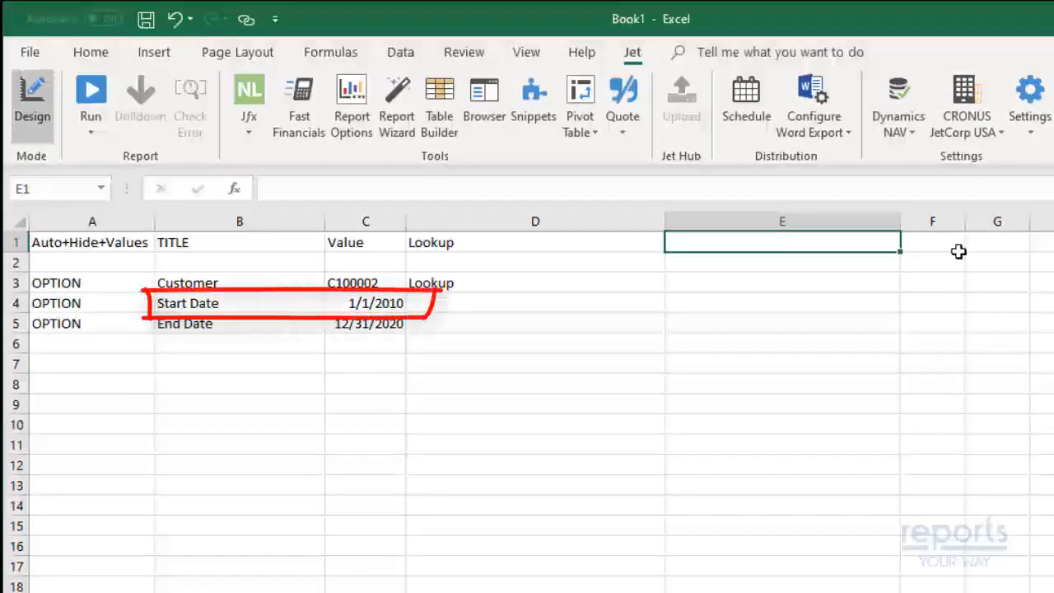
text(Valid)
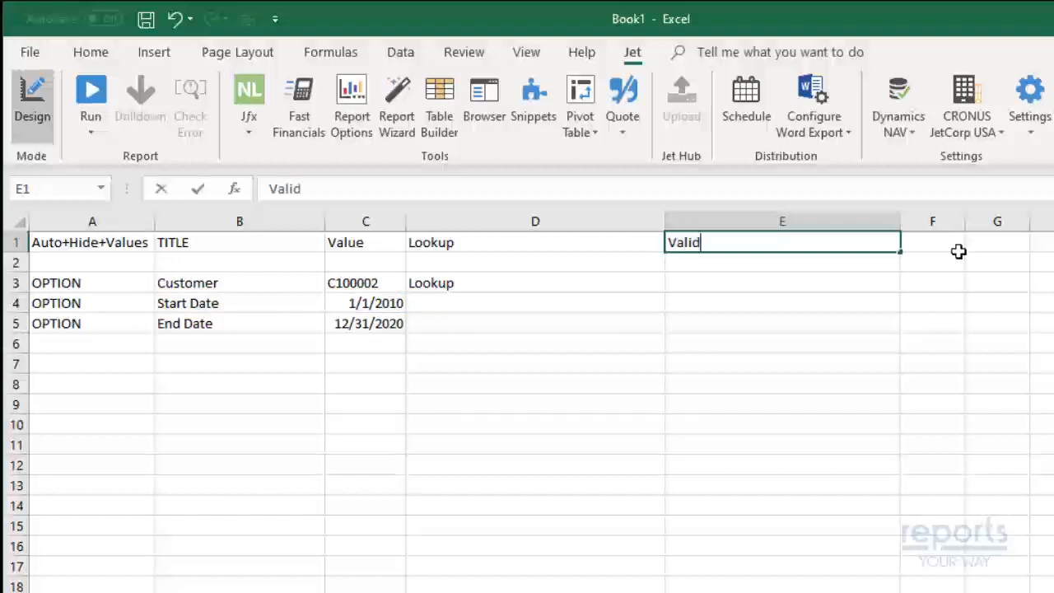
key(Return)
Enter the validation formula =IF(C4<TODAY(),TRUE,FALSE) for the Start Date option in cell E4.
key(Down)
key(Down)
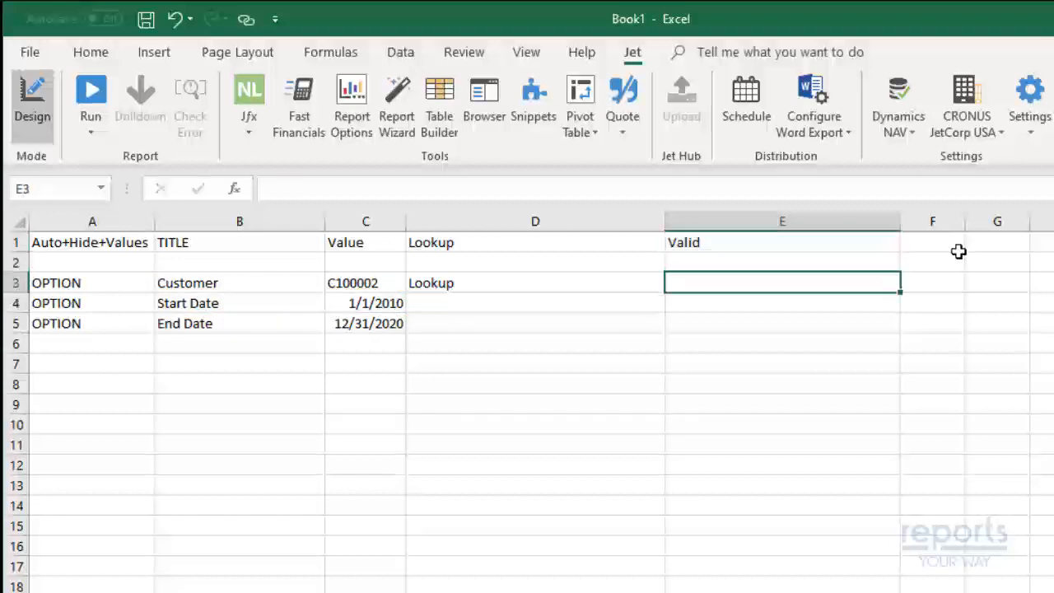
text(=)
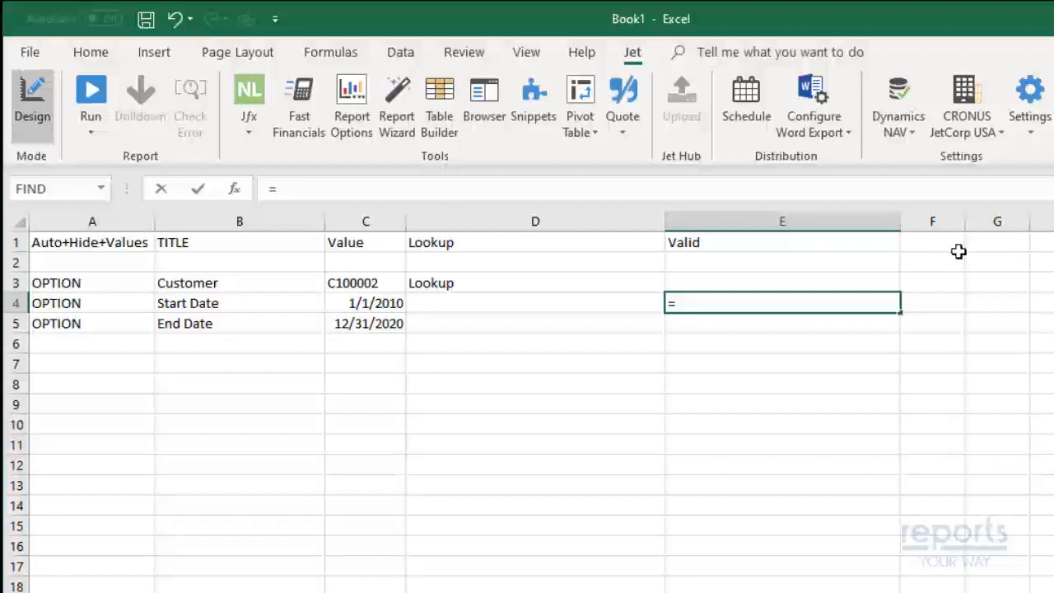
text(IF()
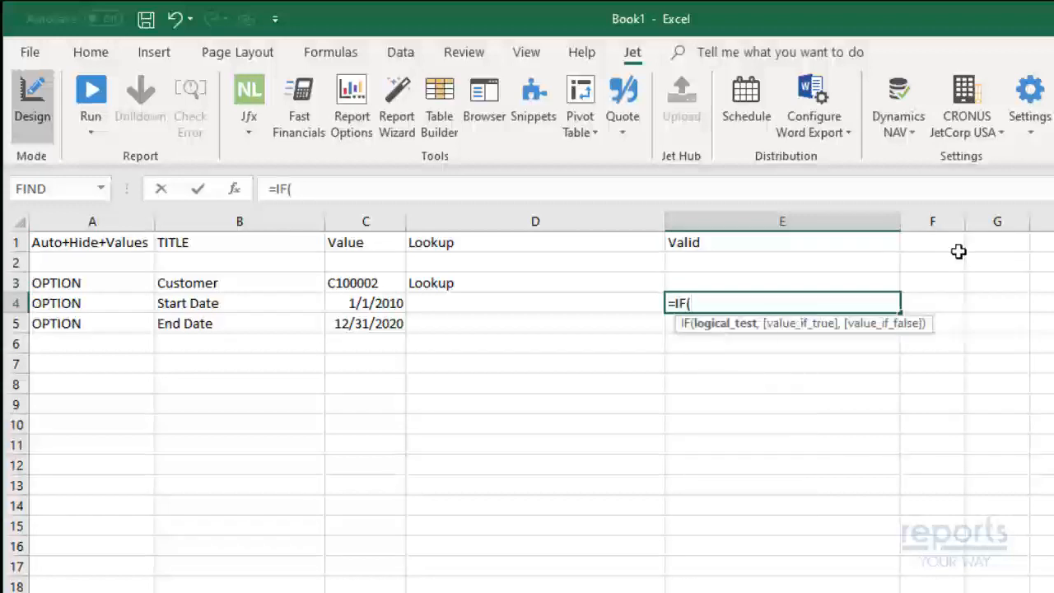
text(C4<T)
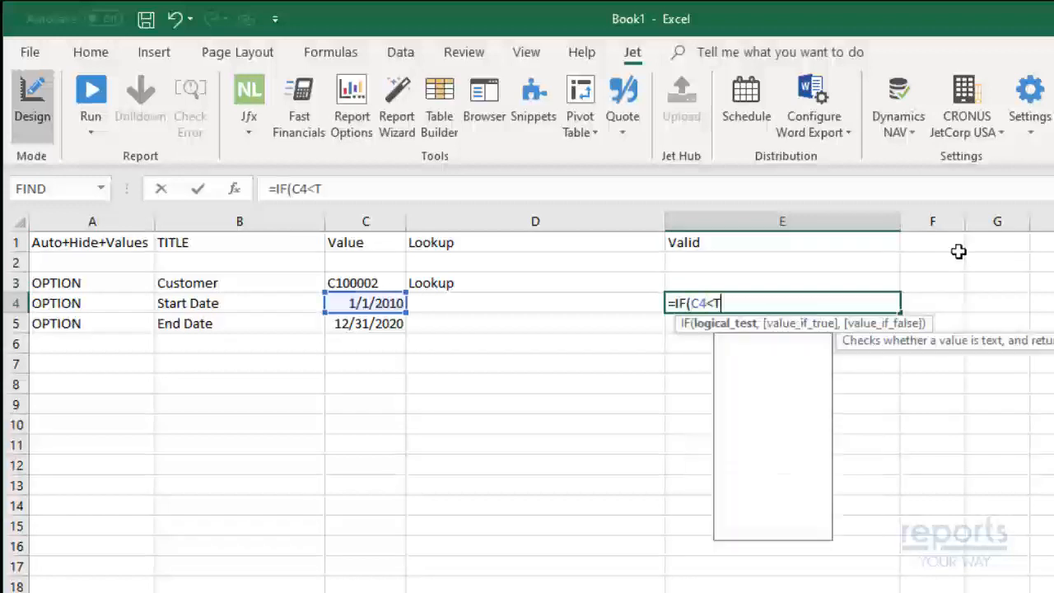
text(ODAY(),)
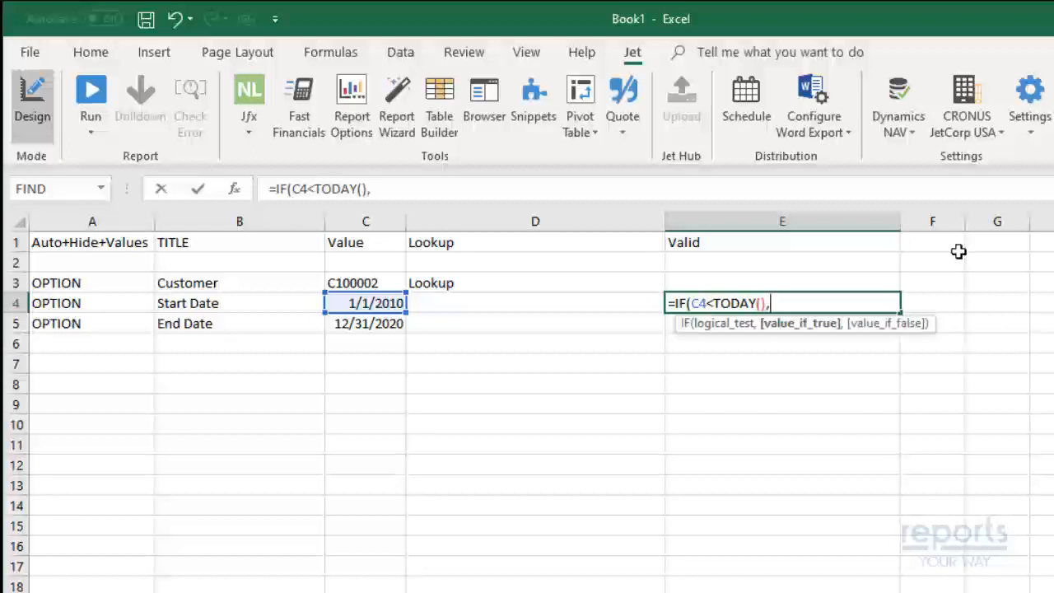
text(TRUE,FALSE))
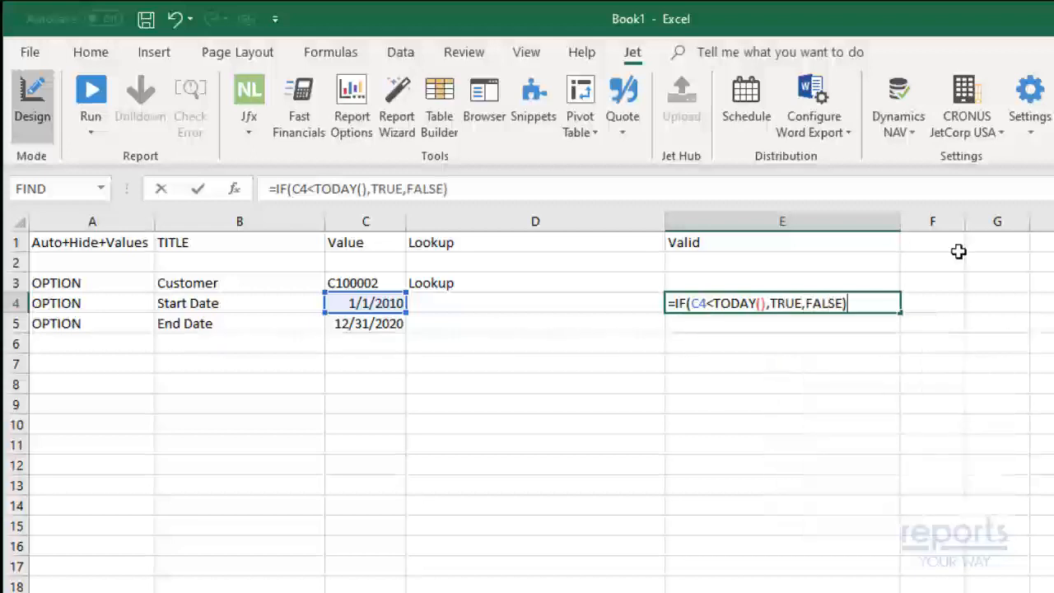
key(Return)
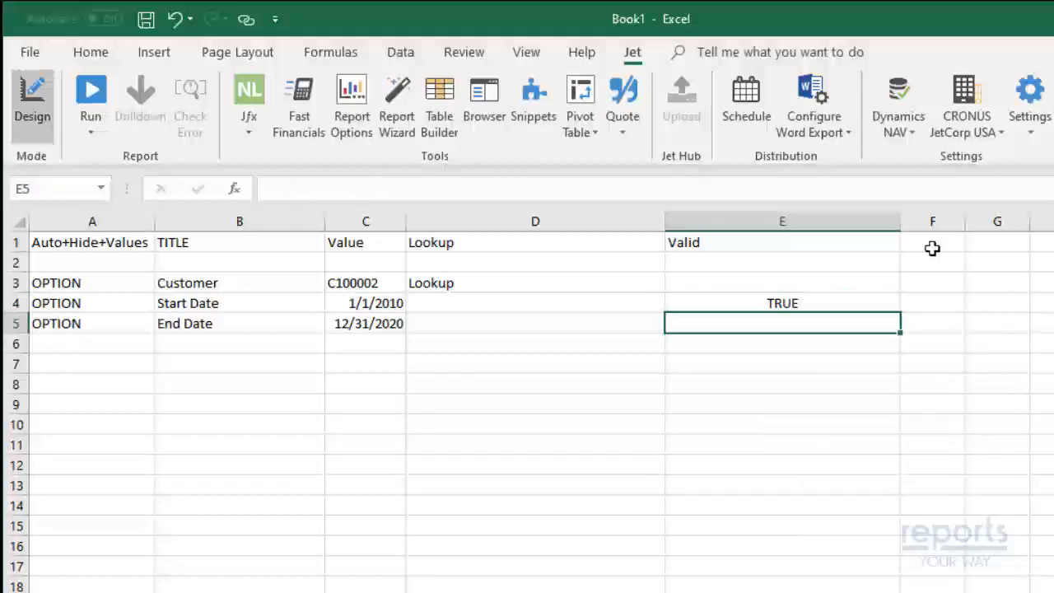
Test the date validation by running the report with Start Date 12/31/2020, dismiss the message and cancel the run.
click(93, 97)
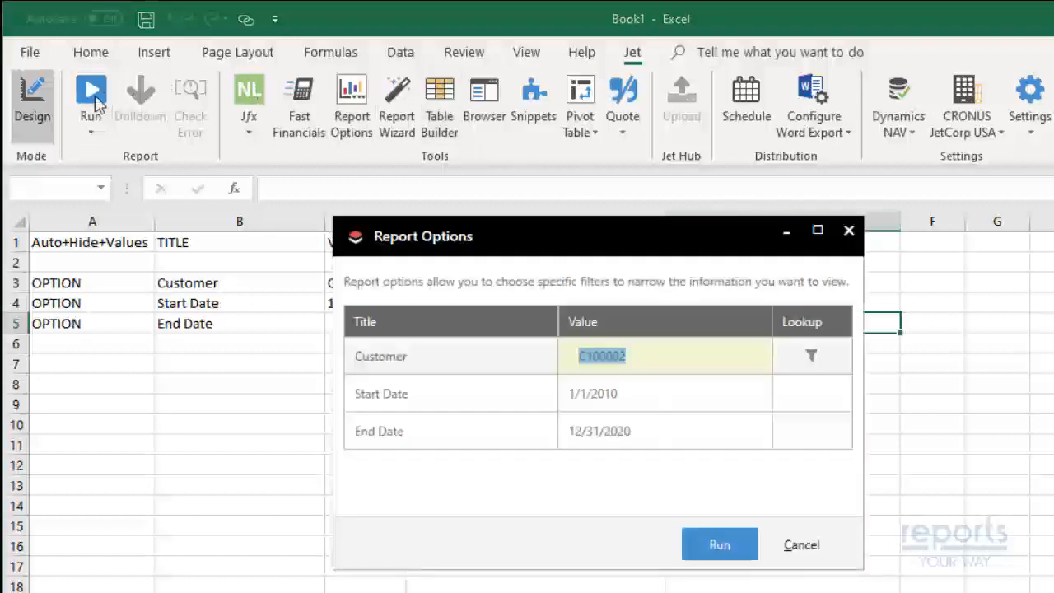
click(737, 396)
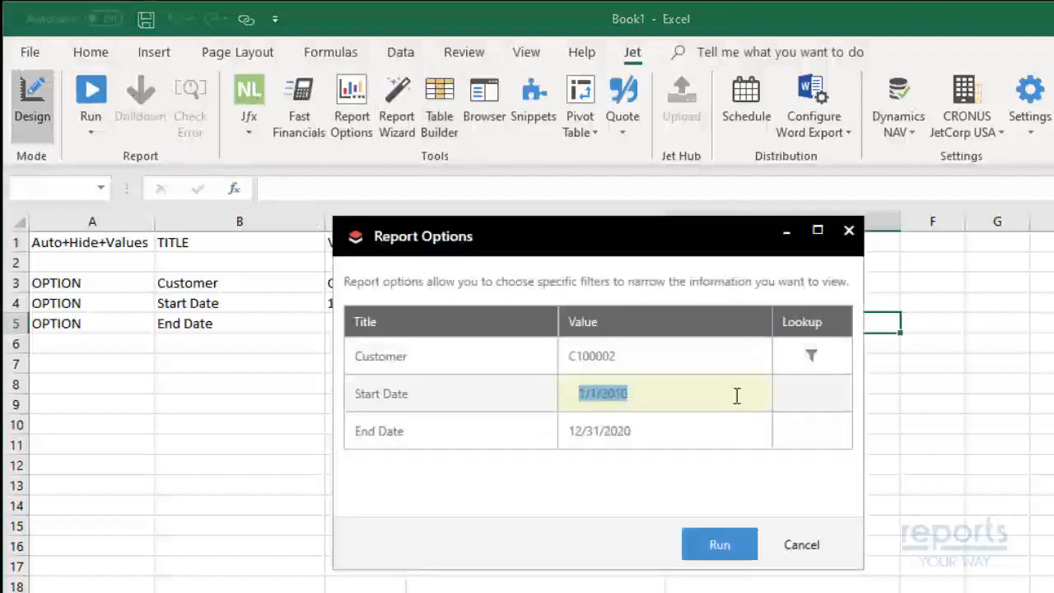
text(12/3)
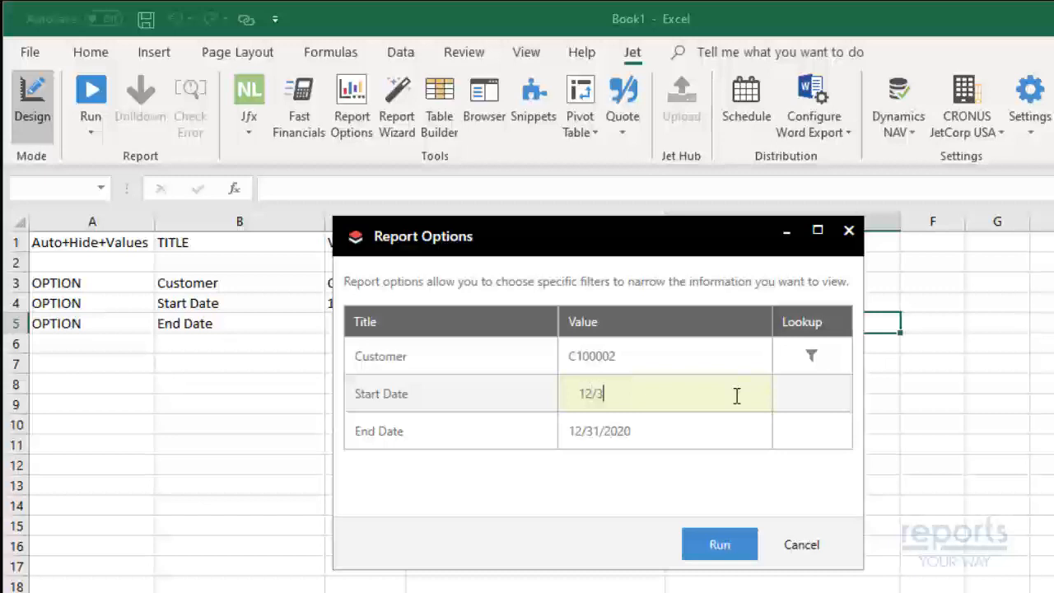
key(Tab)
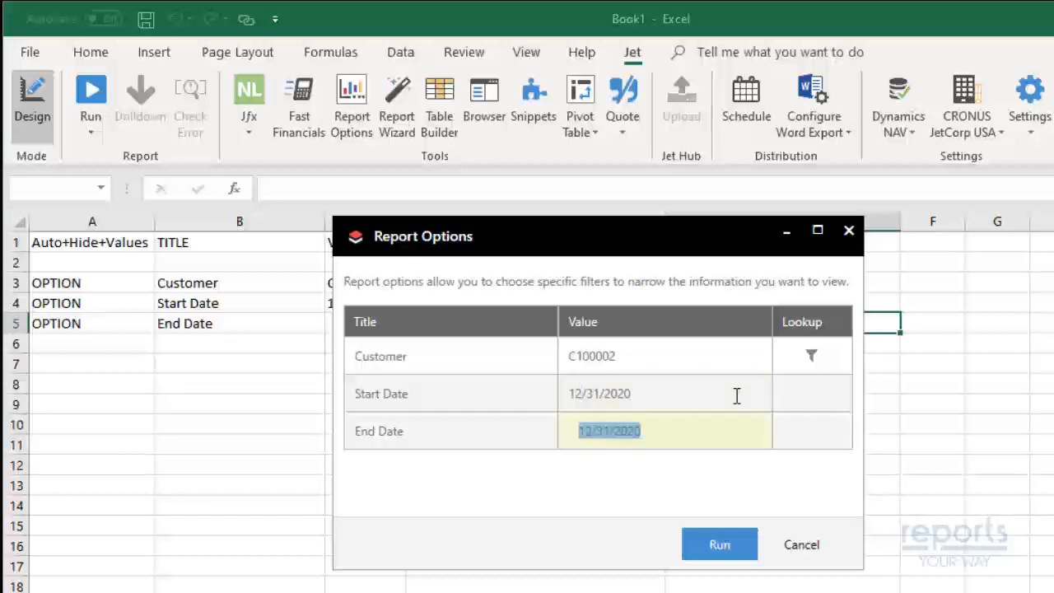
click(725, 550)
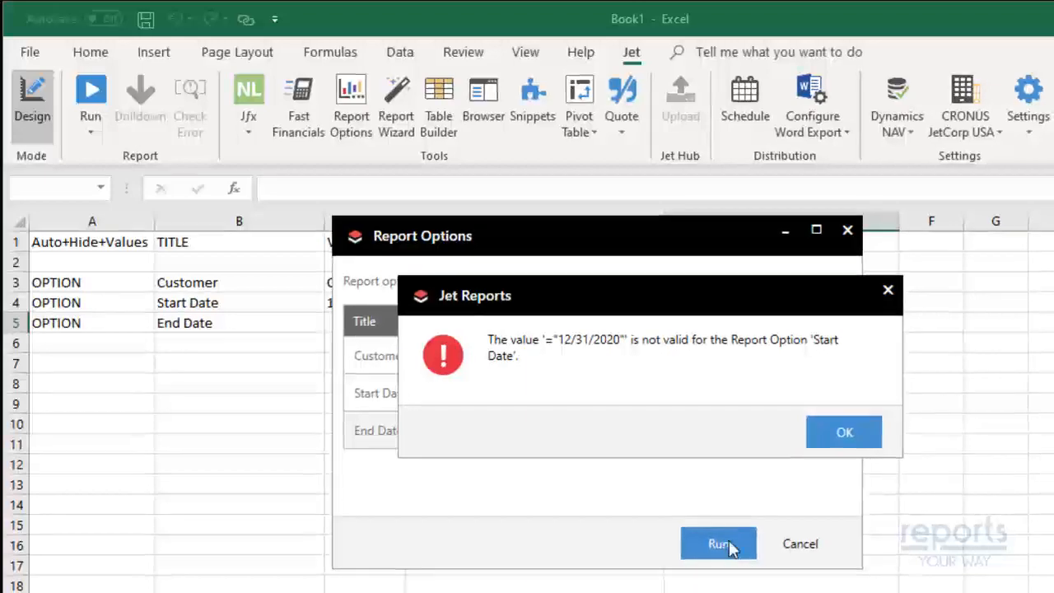
click(842, 432)
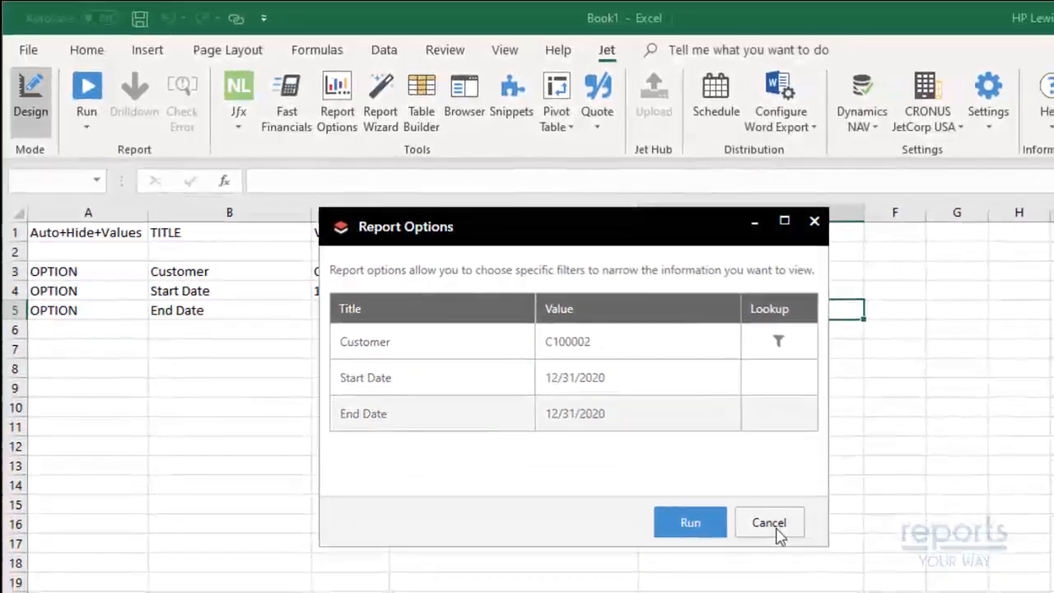
click(780, 530)
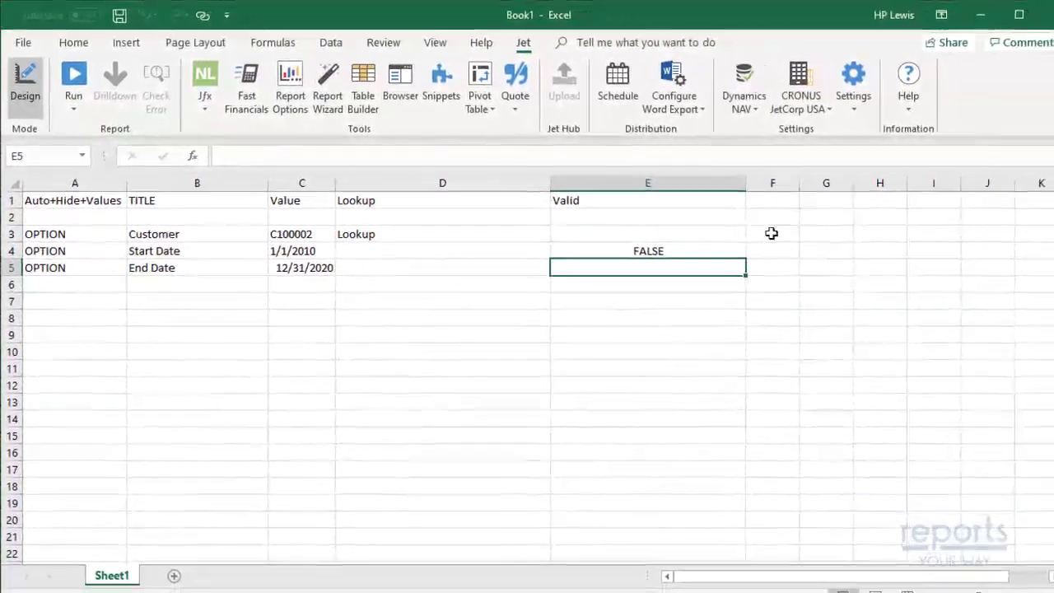
Add a column heading "Message" in cell F1 and widen column F.
click(771, 201)
text(Message)
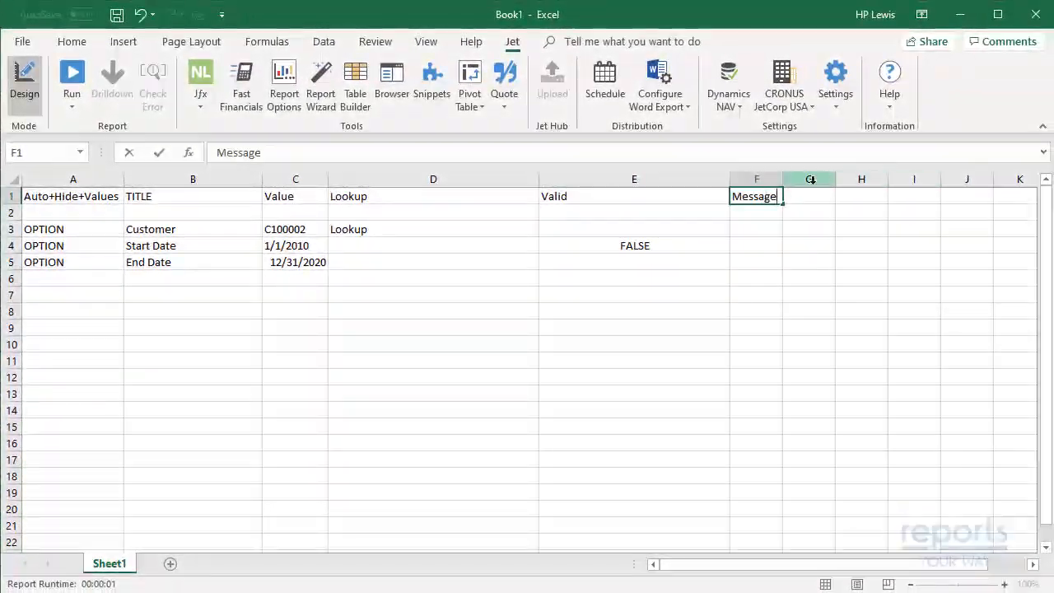
click(778, 180)
drag(949, 179, 955, 179)
Enter "The Start Date must be prior to today's date" in F4 and fit the Valid column's width to its contents.
click(747, 244)
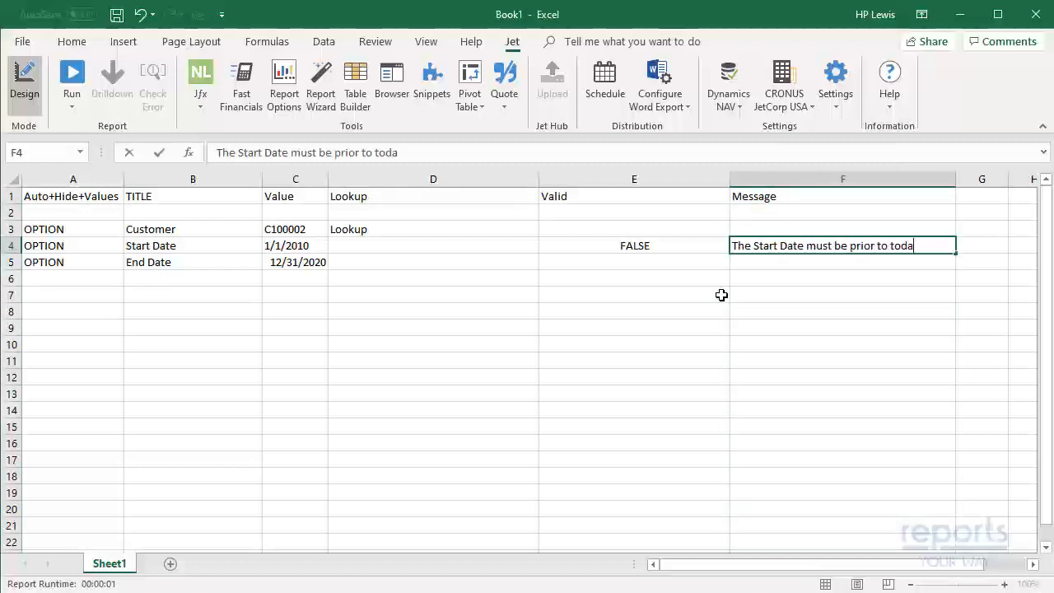
key(Return)
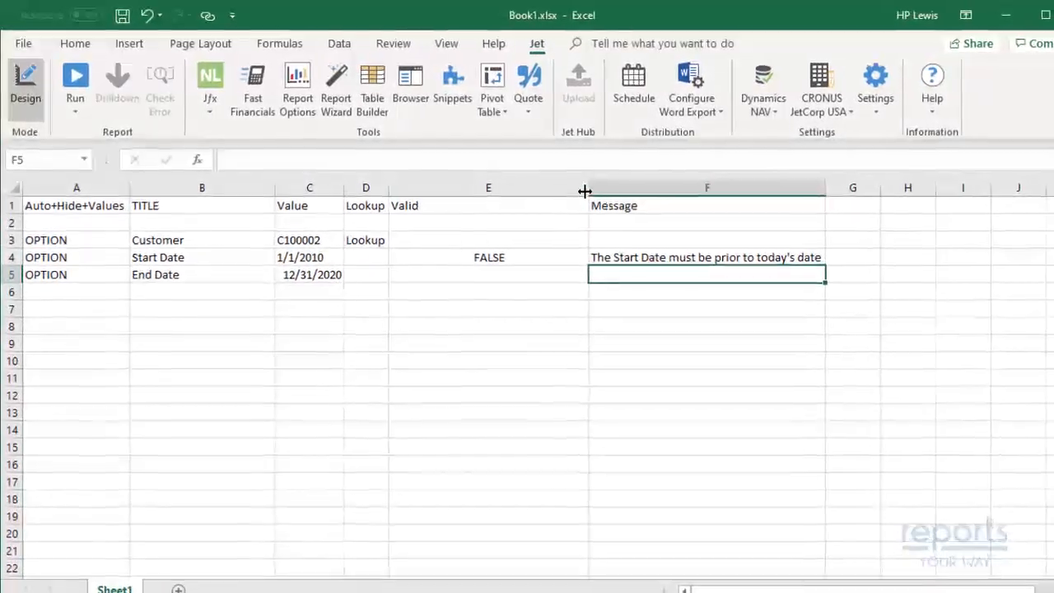
double_click(570, 182)
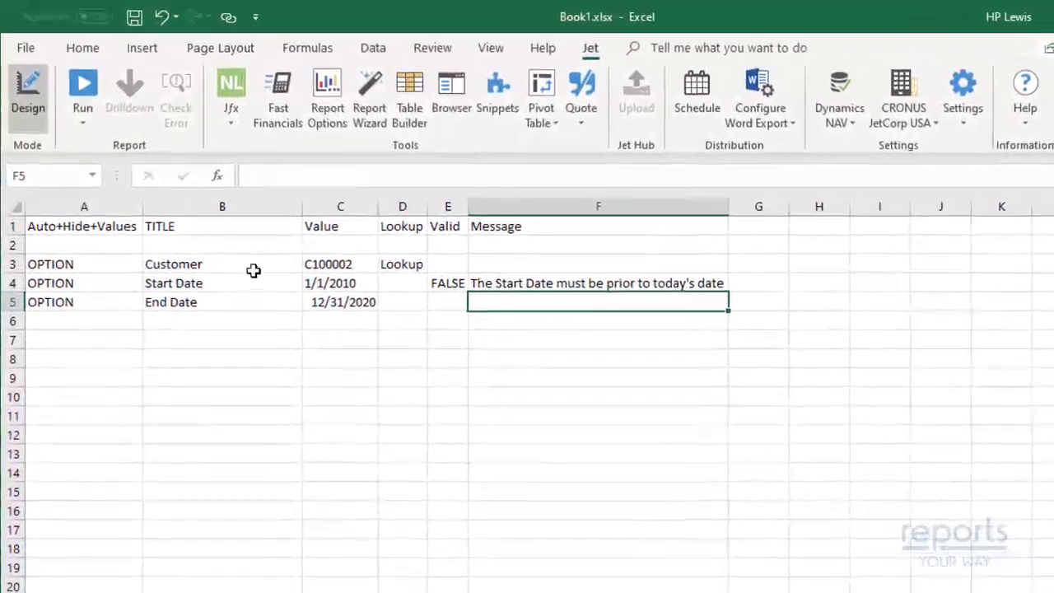
Change the Start Date option's title in B4 to "Start Date (prior to today)".
click(209, 270)
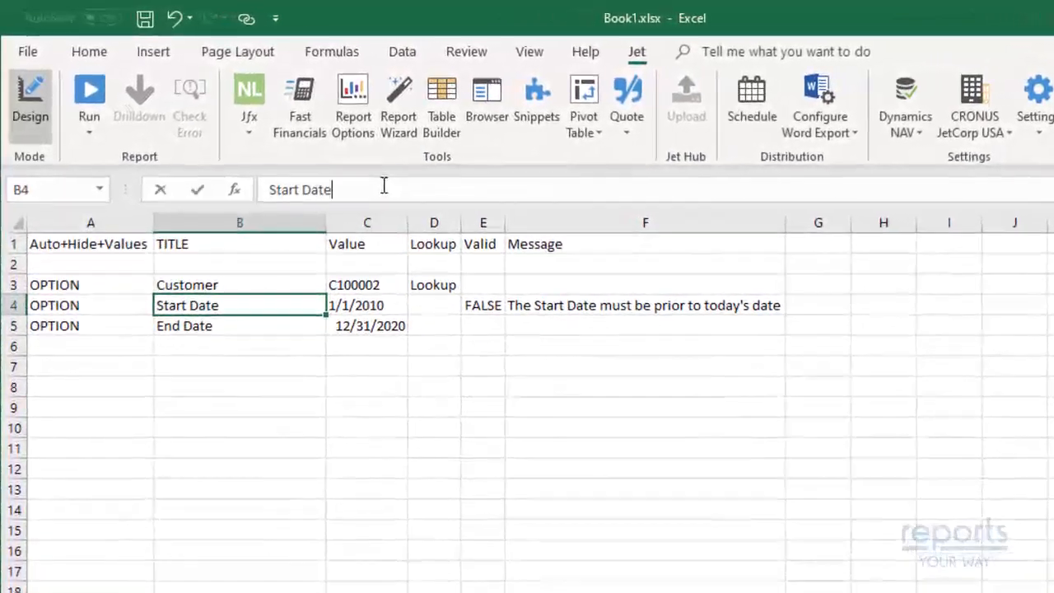
click(372, 183)
text((pri)
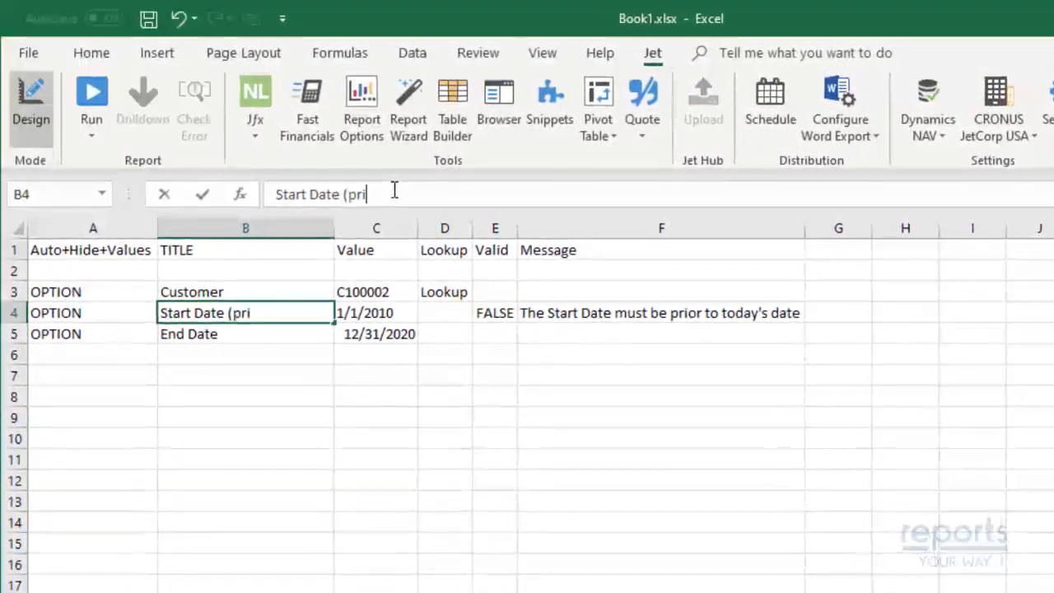
text(or to today)
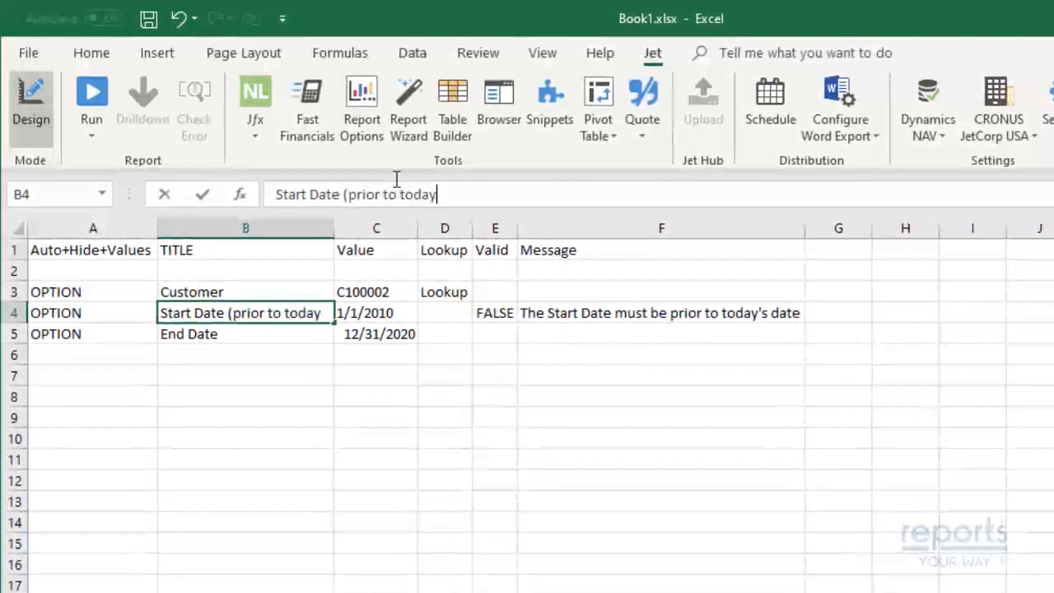
key(Return)
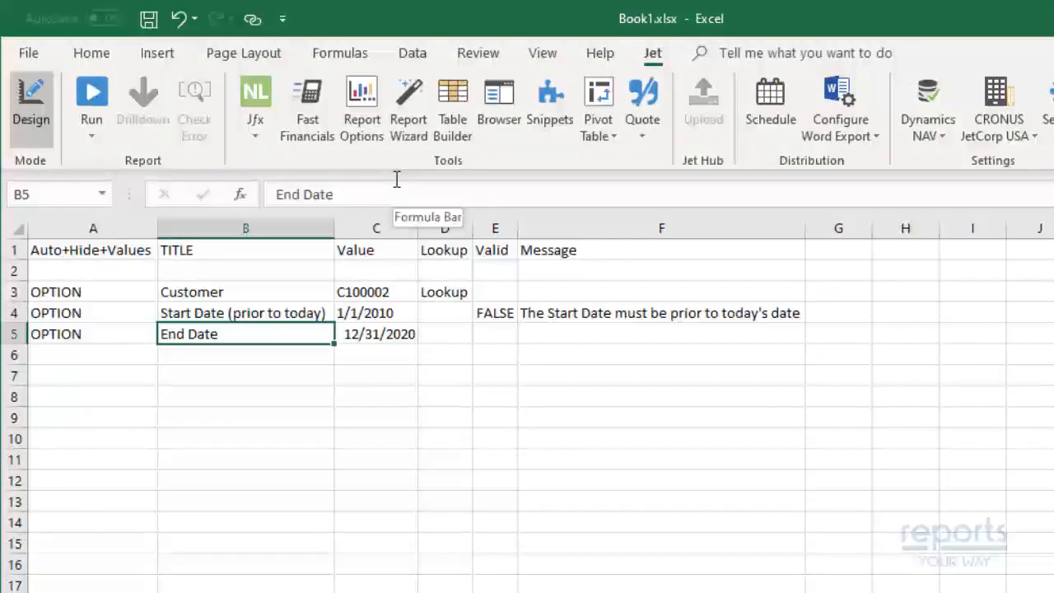
Add a column heading "Tooltip" in cell G1.
click(834, 248)
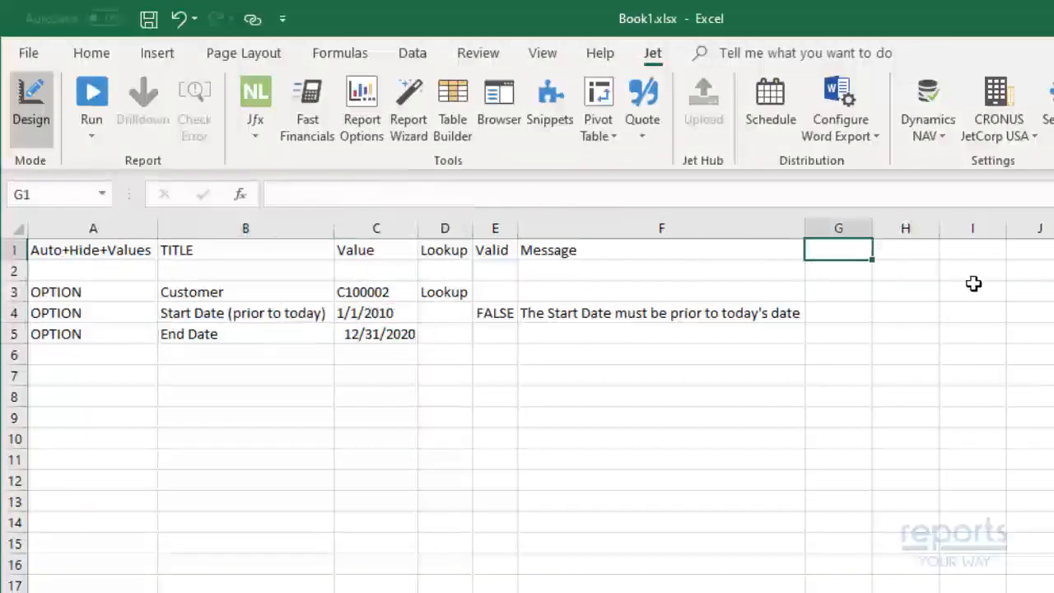
text(Tool)
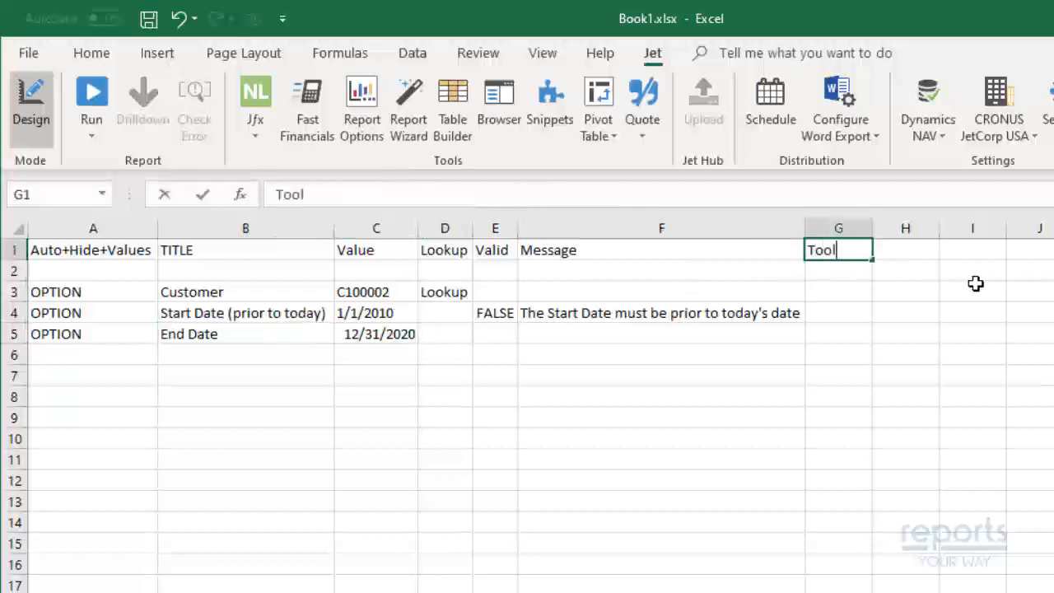
text(tip)
key(Return)
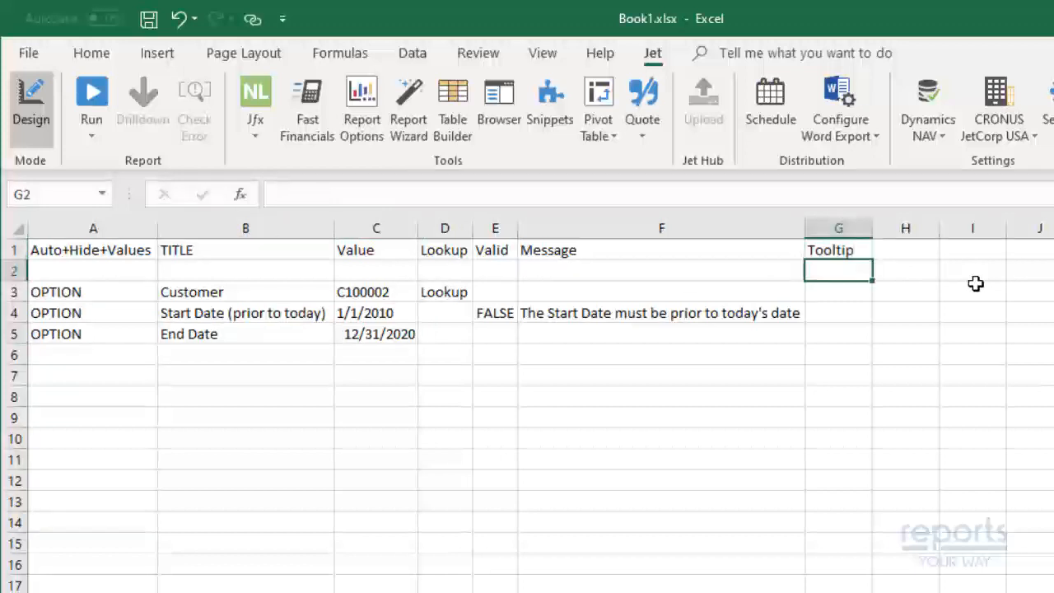
Enter "Enter a date prior to today's date" as the Start Date option's tooltip in cell G4.
click(870, 309)
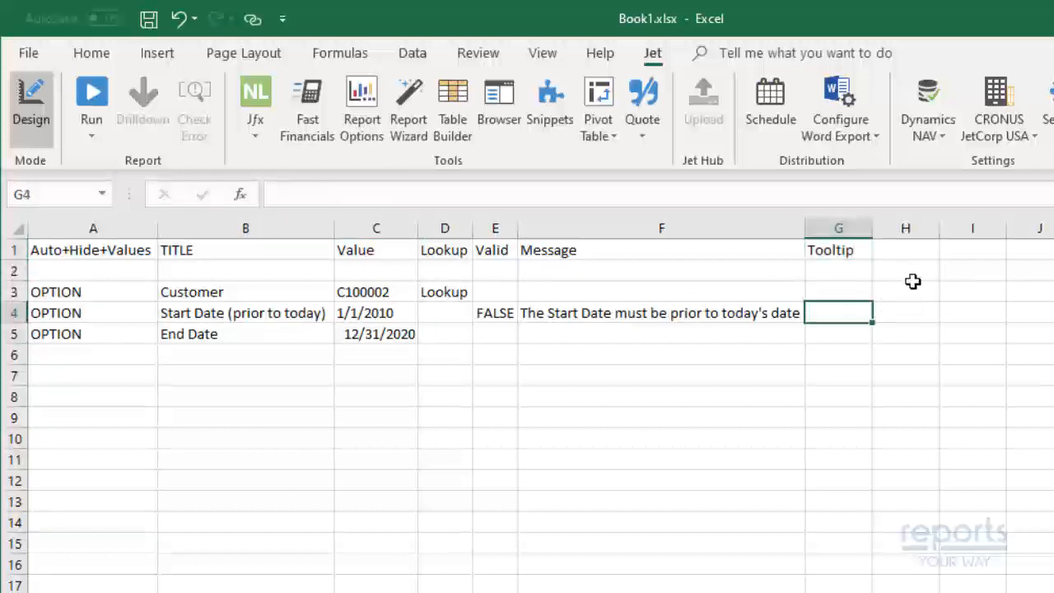
text(Enter a date )
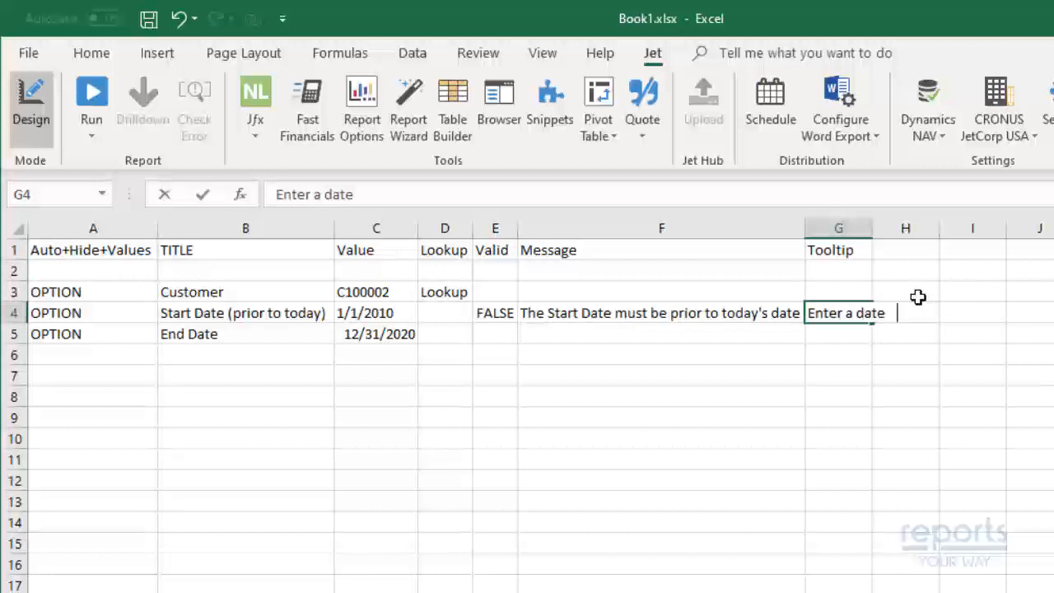
text(prior to today')
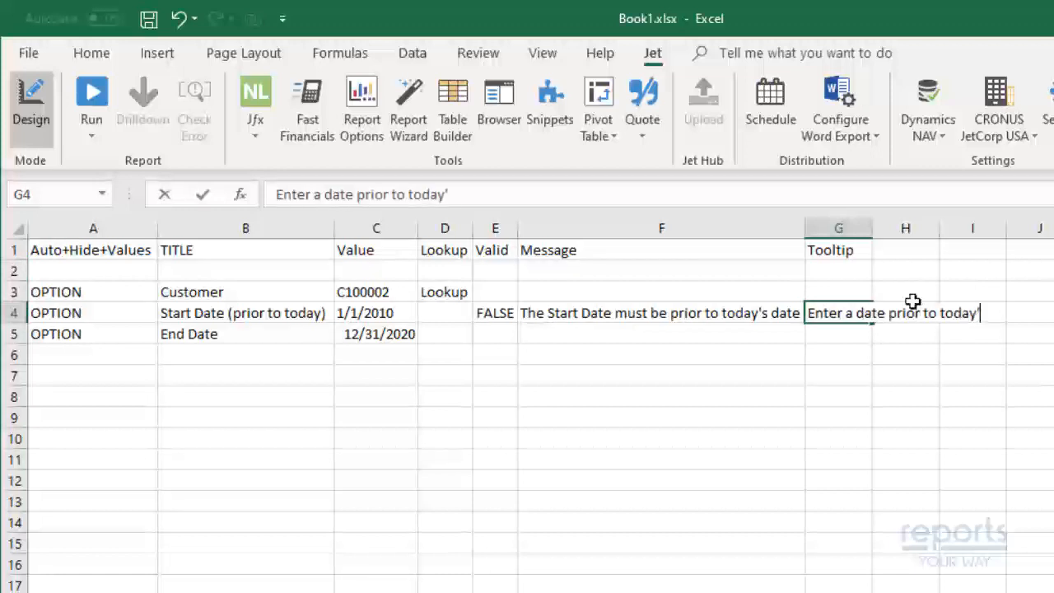
text(s date)
key(Return)
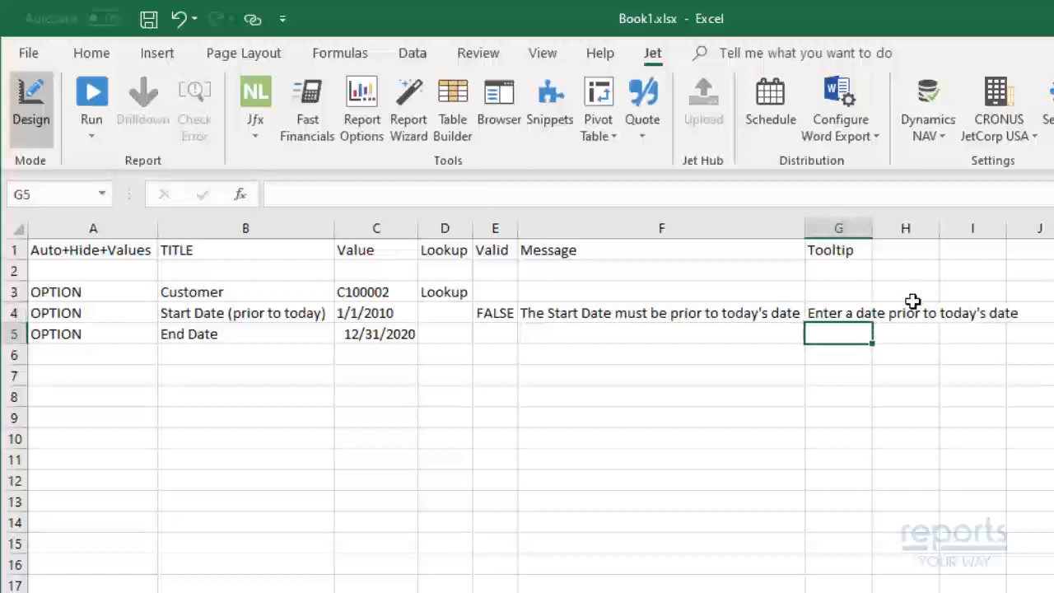
Start a report run and view the tooltip on the Start Date option's value.
click(92, 92)
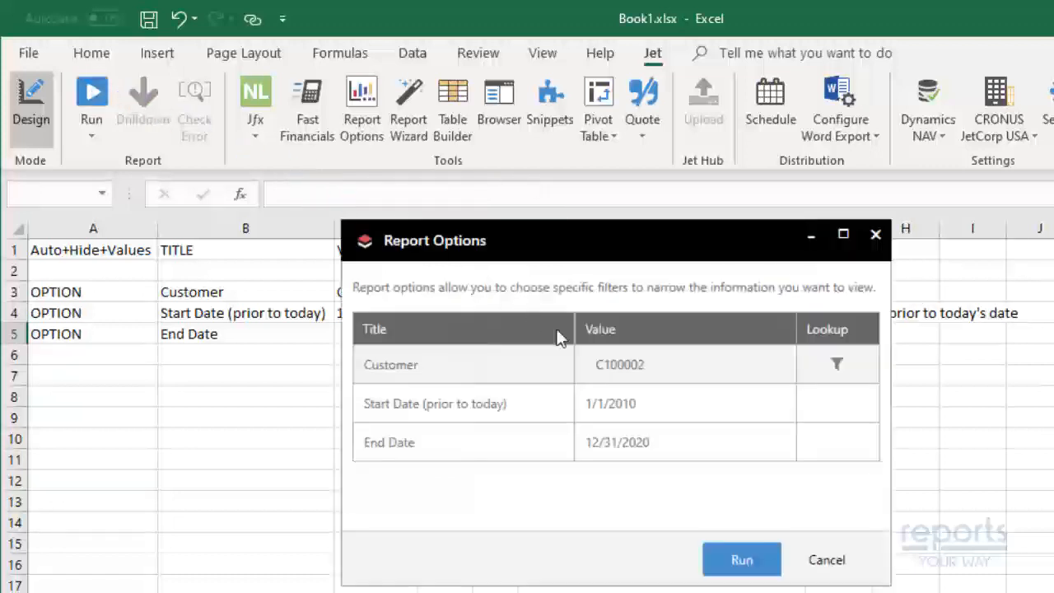
mouse_move(661, 419)
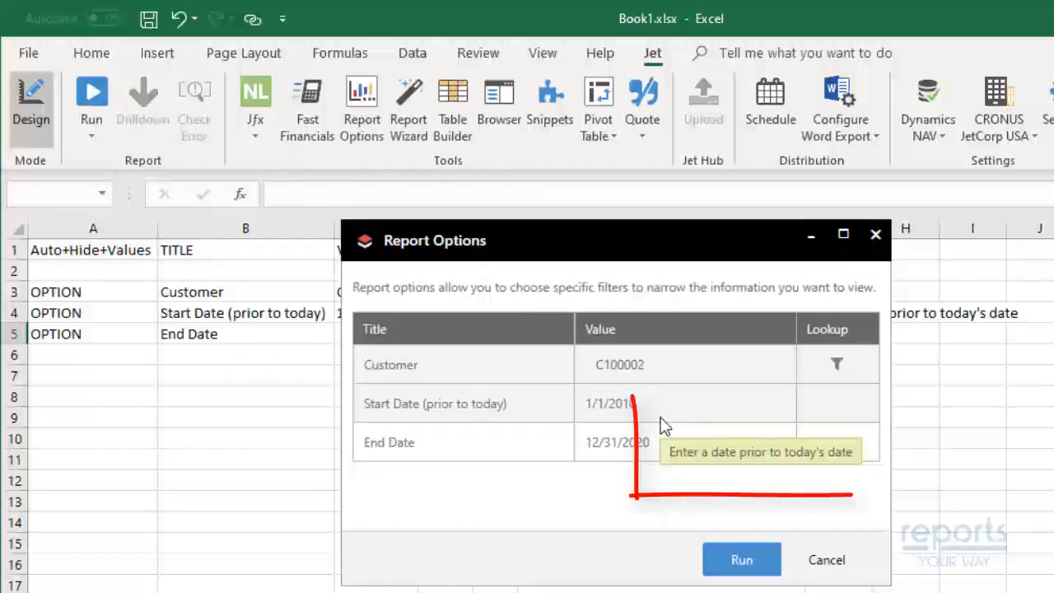